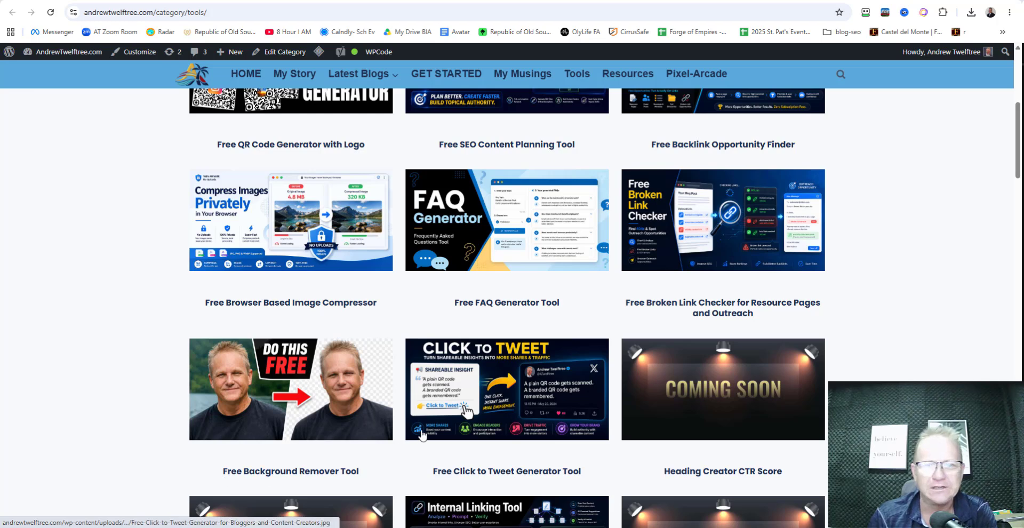
# Look over the free tools in the Tools category and open the Free Background Remover Tool.
pyautogui.scroll(3, 477, 332)
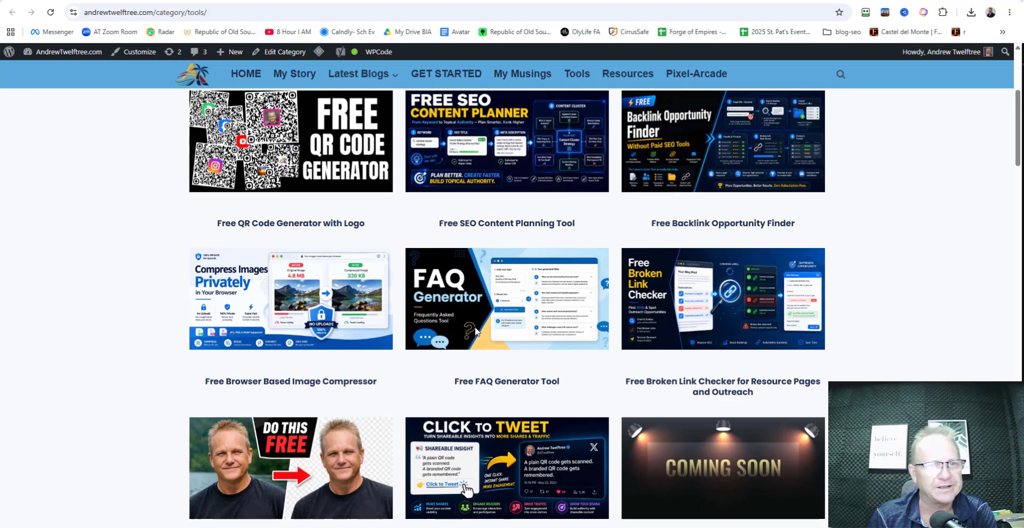
pyautogui.moveTo(394, 79)
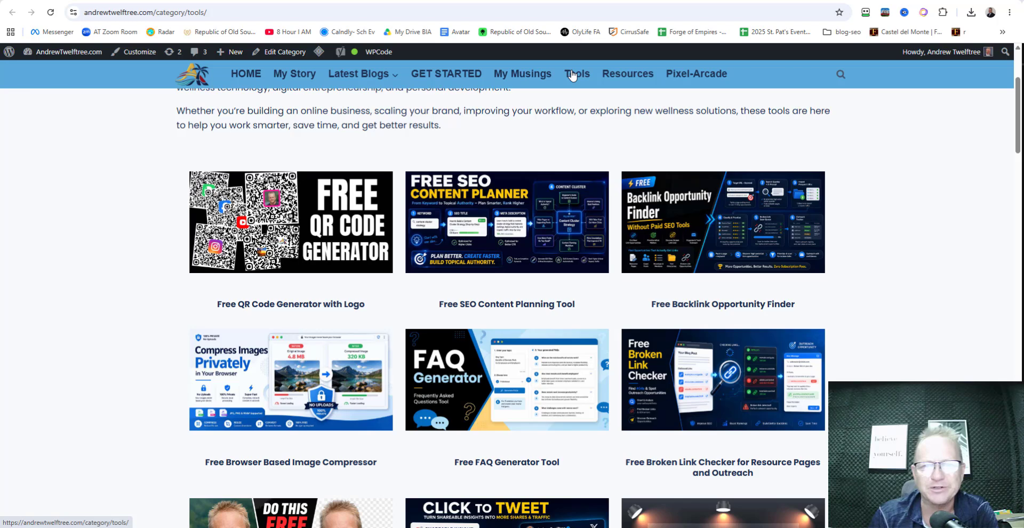
pyautogui.scroll(-2, 572, 182)
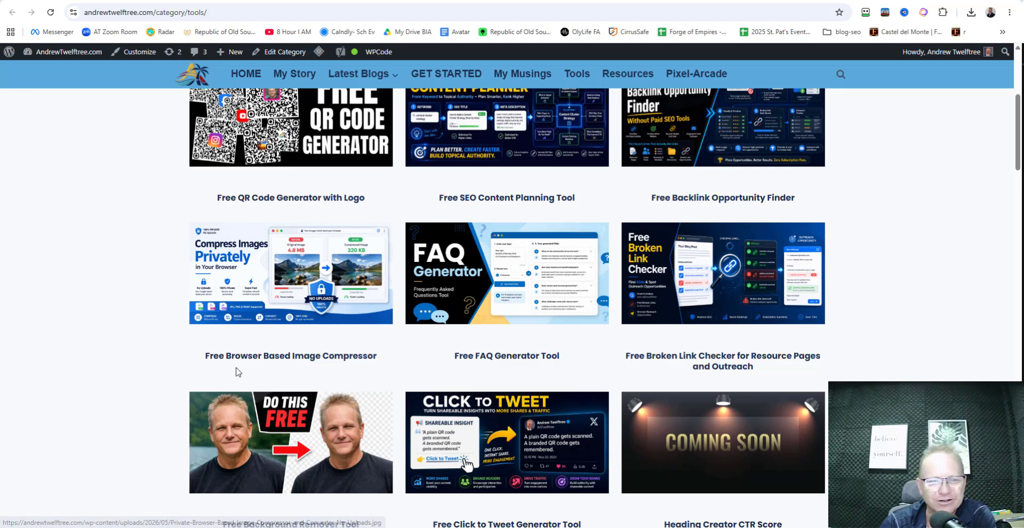
pyautogui.scroll(-2, 304, 358)
pyautogui.scroll(2, 308, 359)
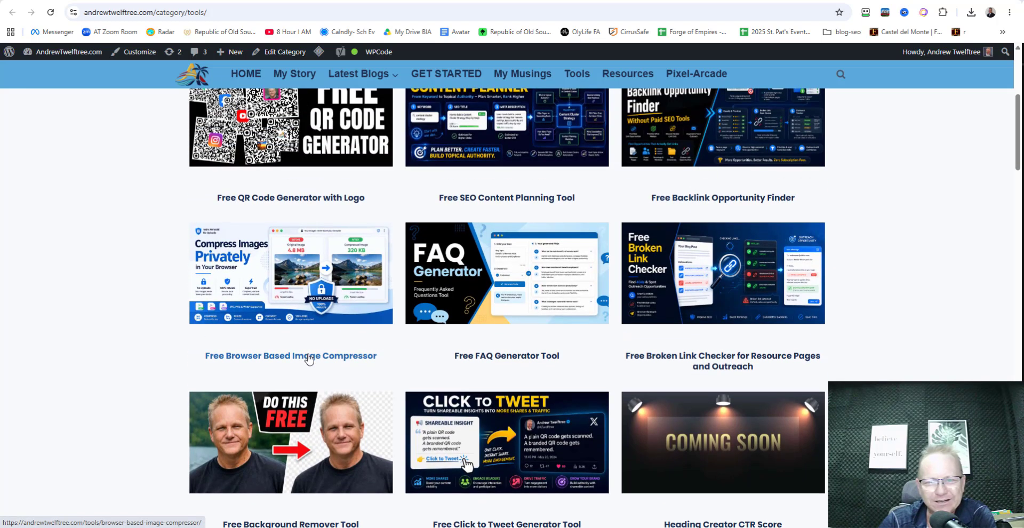
pyautogui.scroll(1, 308, 359)
pyautogui.scroll(-1, 305, 359)
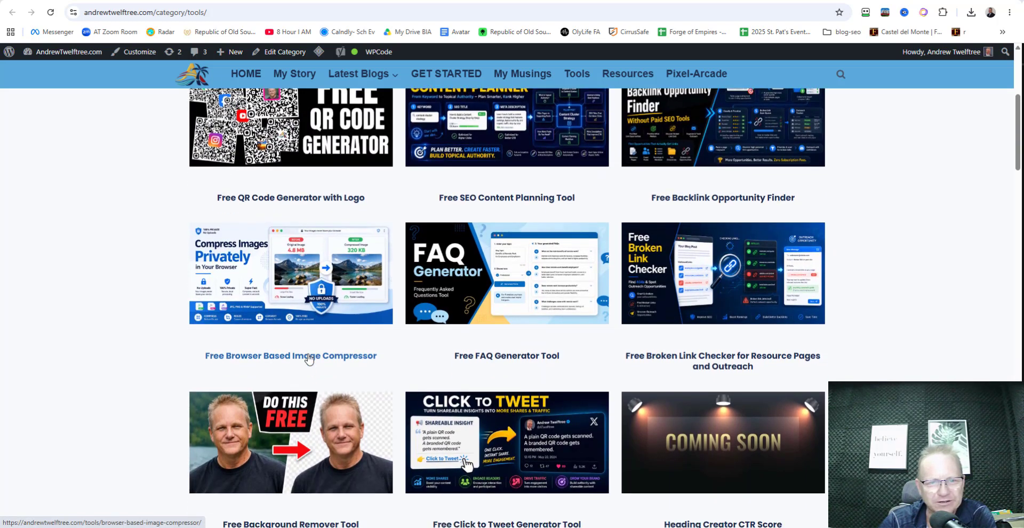
pyautogui.scroll(1, 299, 359)
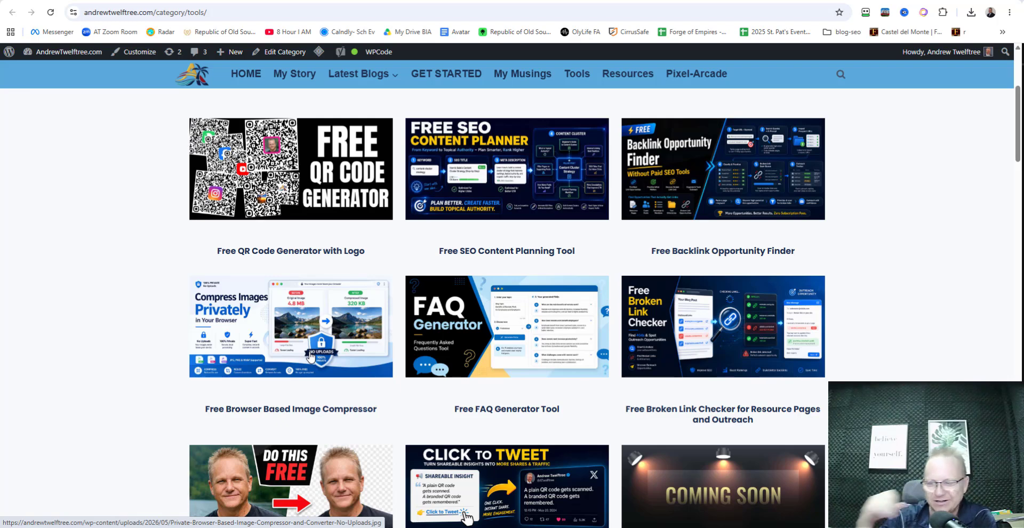
pyautogui.scroll(-3, 310, 356)
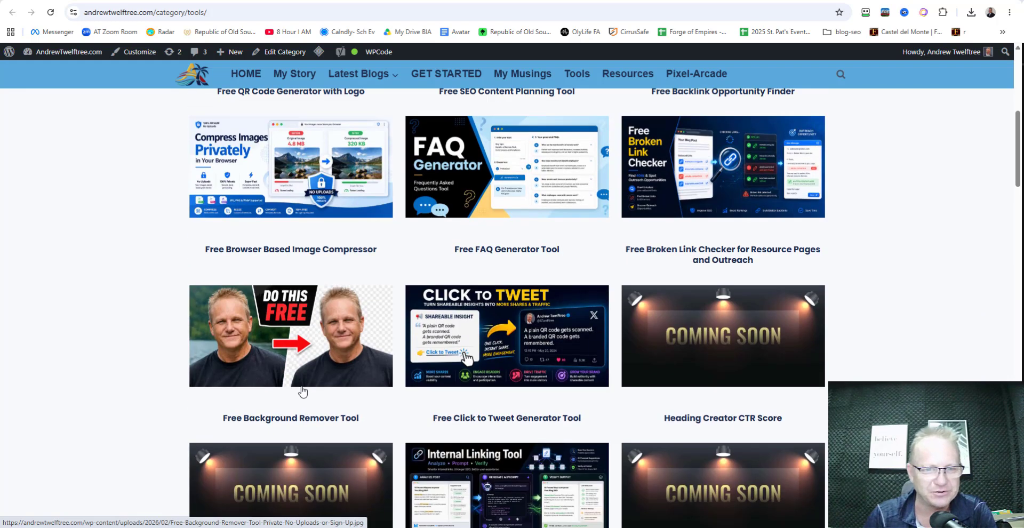
pyautogui.click(293, 423)
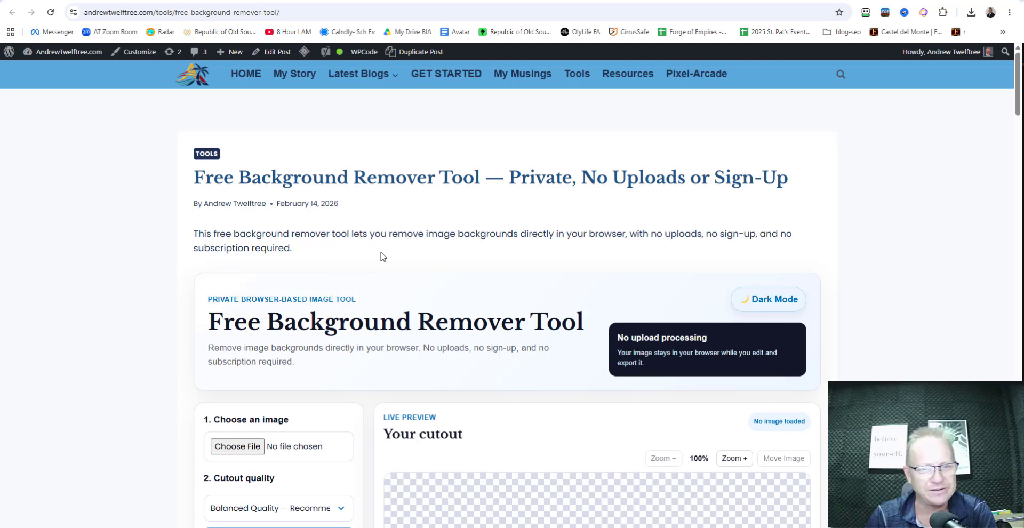
# Load the image Ai Drew.png from the Downloads folder into the background remover.
pyautogui.scroll(-4, 380, 257)
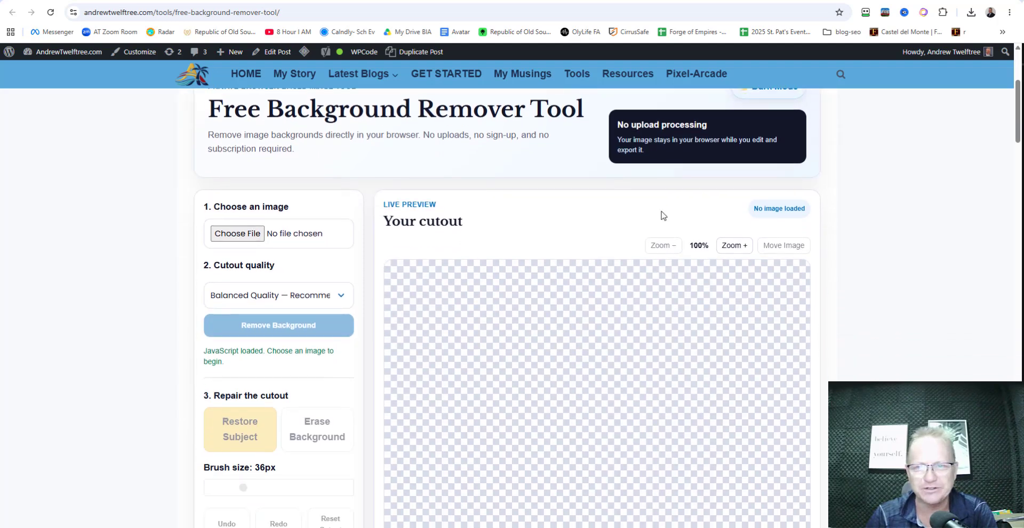
pyautogui.click(236, 235)
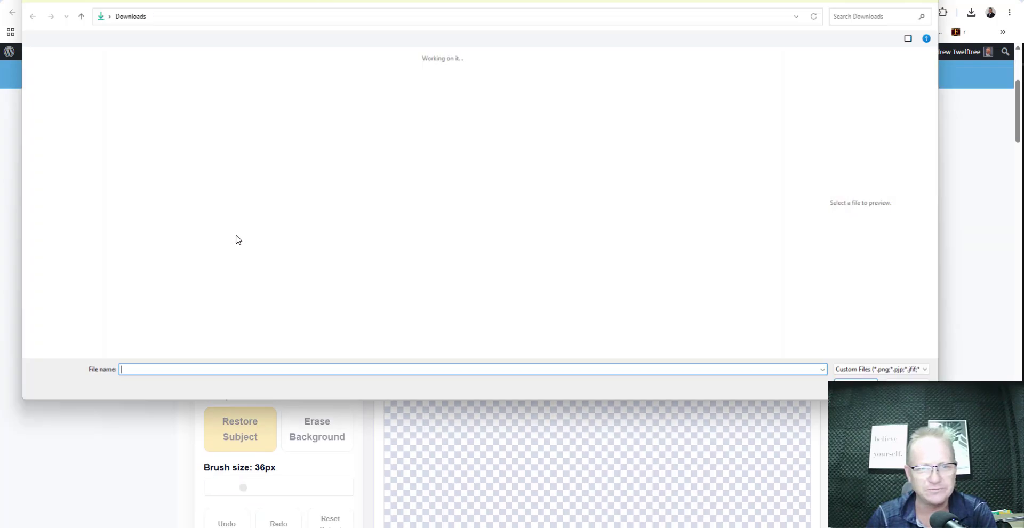
pyautogui.scroll(-3, 470, 207)
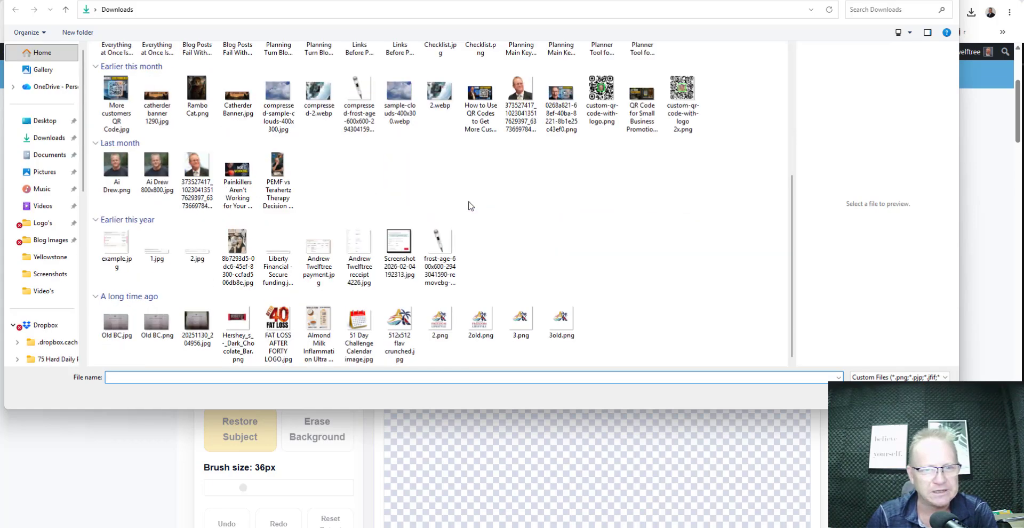
pyautogui.click(123, 179)
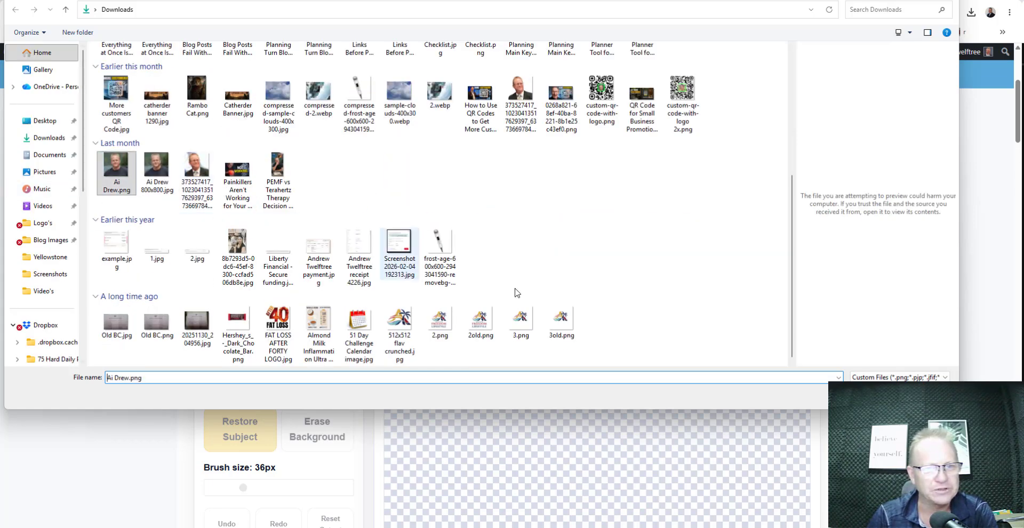
pyautogui.click(874, 395)
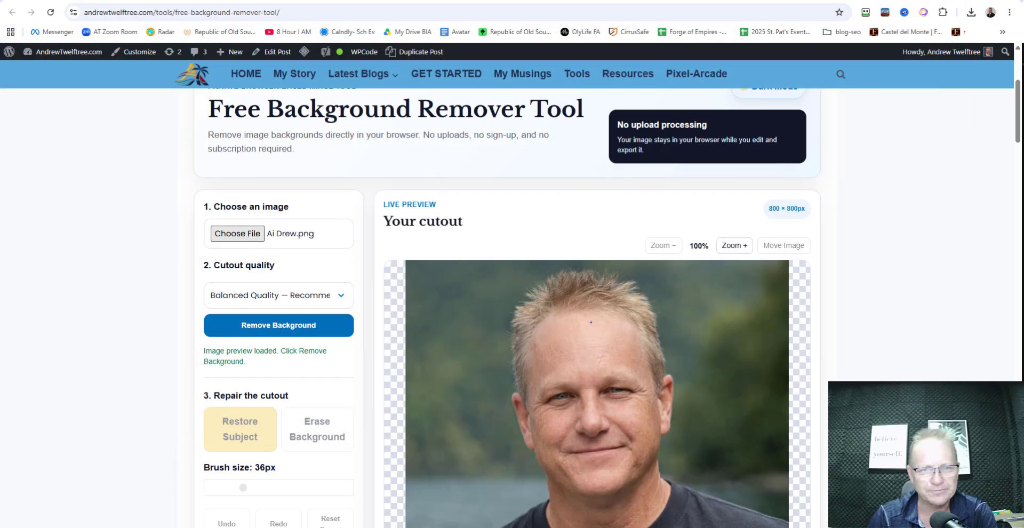
# Review the cutout quality options, keep Balanced Quality, and remove the portrait's background.
pyautogui.scroll(-2, 939, 265)
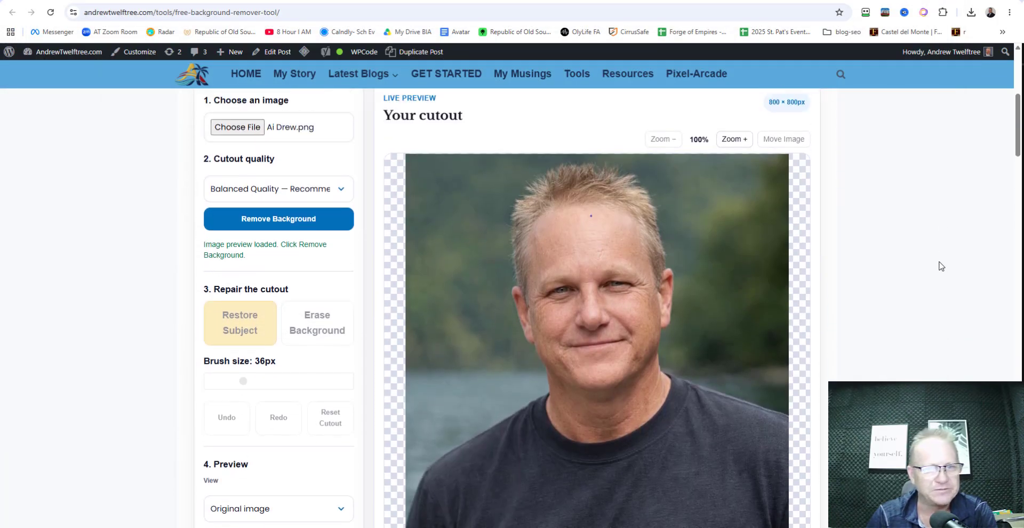
pyautogui.scroll(1, 663, 260)
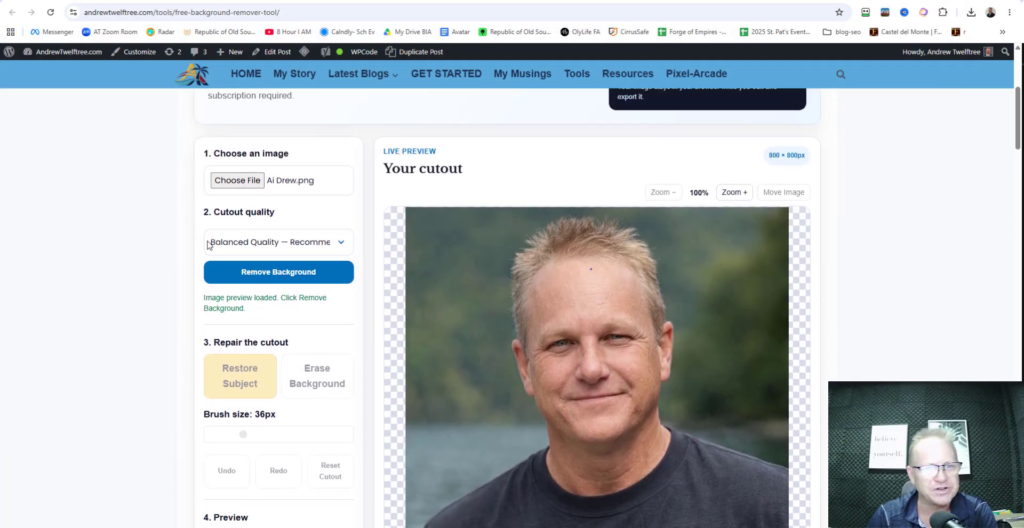
pyautogui.click(337, 246)
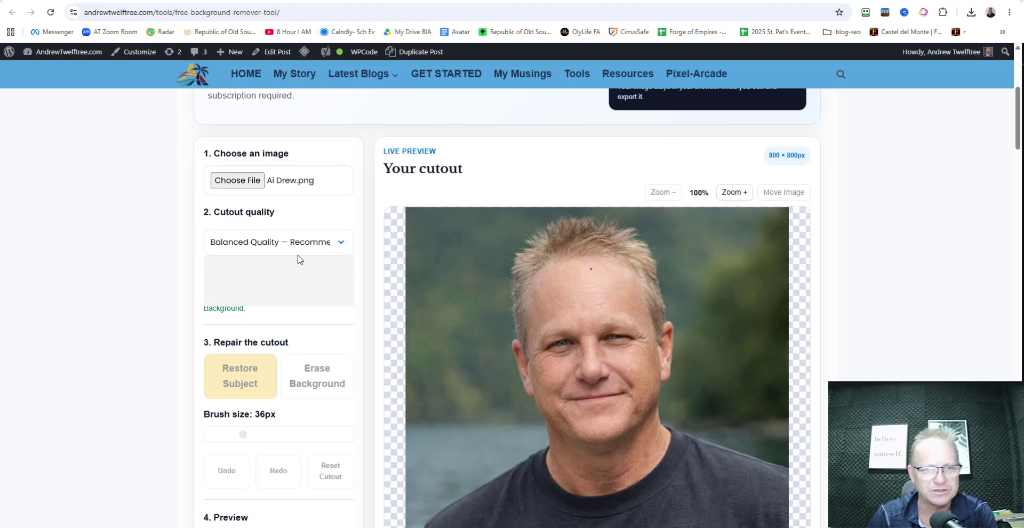
pyautogui.click(341, 245)
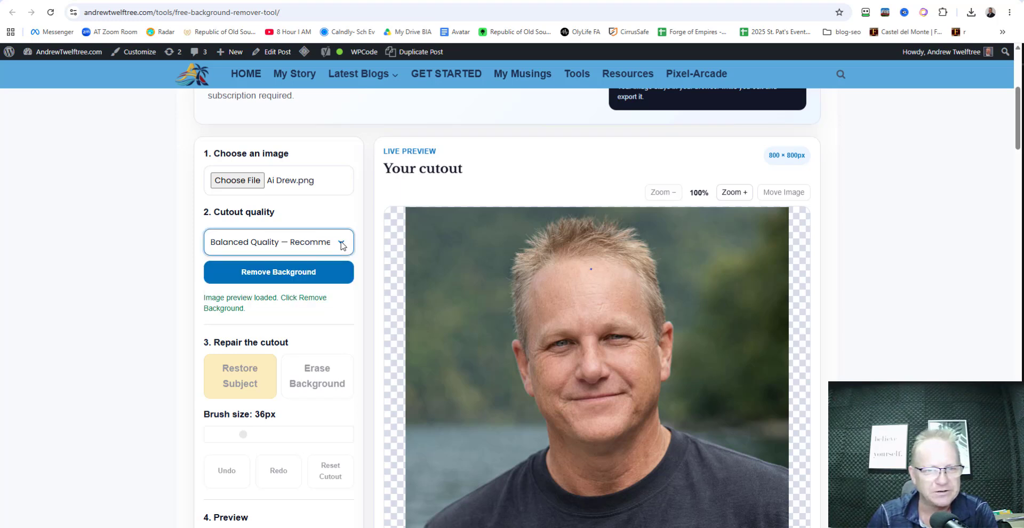
pyautogui.click(342, 245)
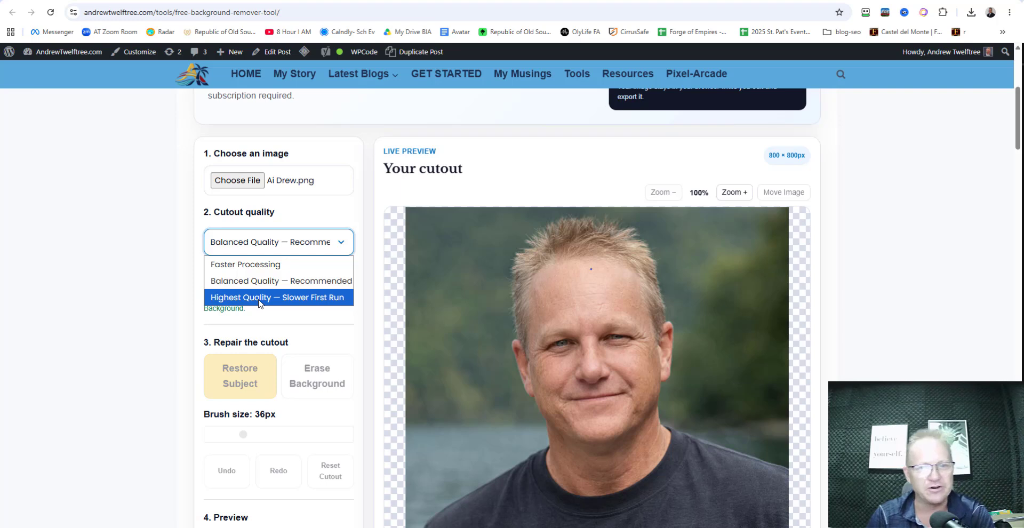
pyautogui.click(342, 247)
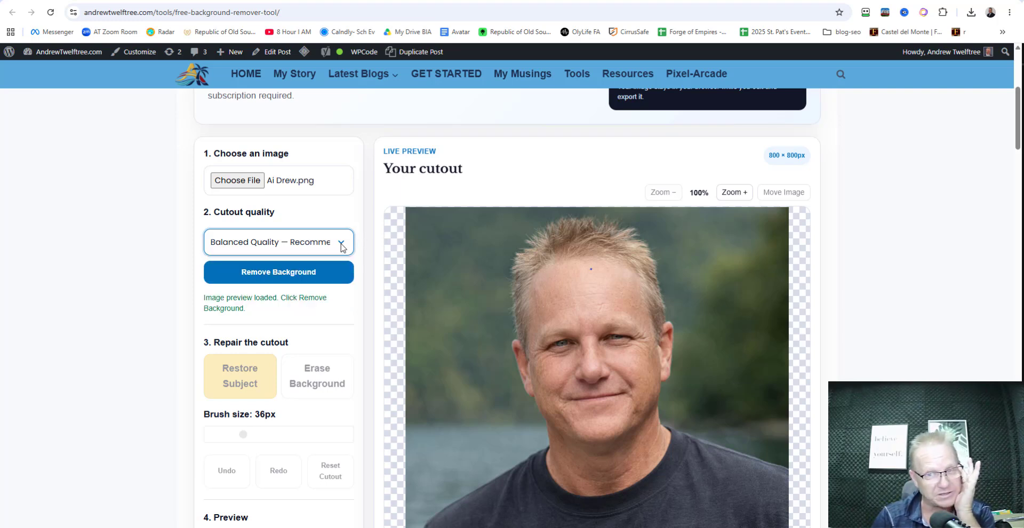
pyautogui.click(278, 273)
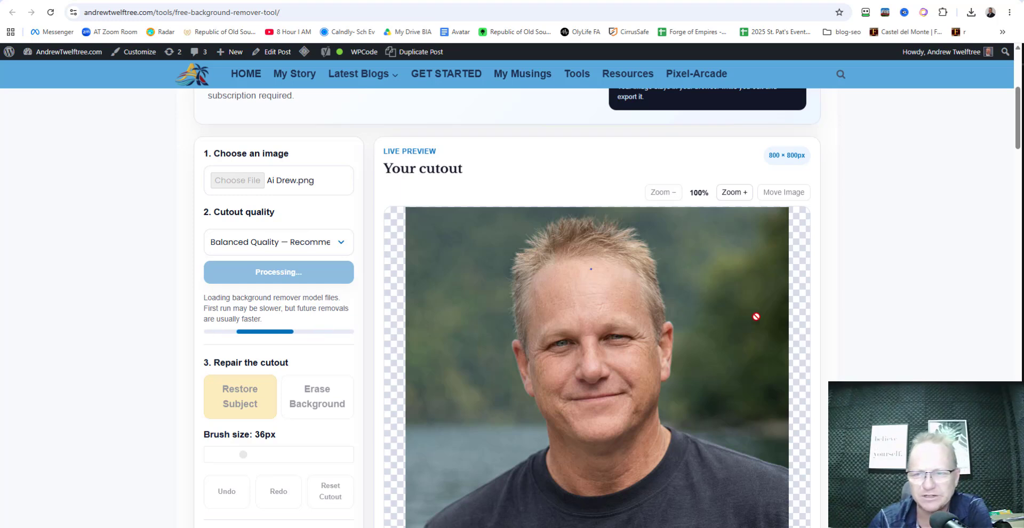
# Examine the portrait's cutout result around the hair and shoulders and the available cutout repair options.
pyautogui.scroll(-2, 878, 317)
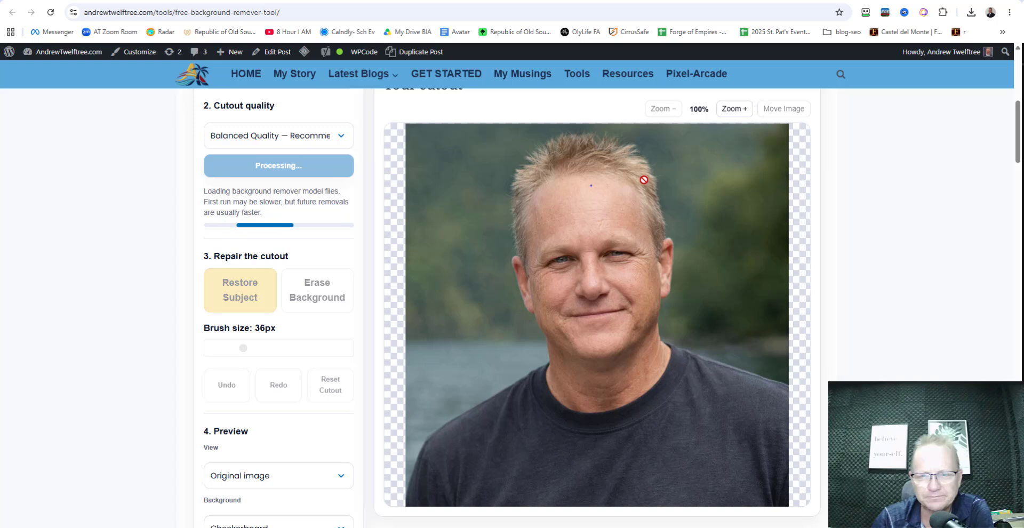
pyautogui.scroll(2, 701, 234)
pyautogui.scroll(-1, 701, 235)
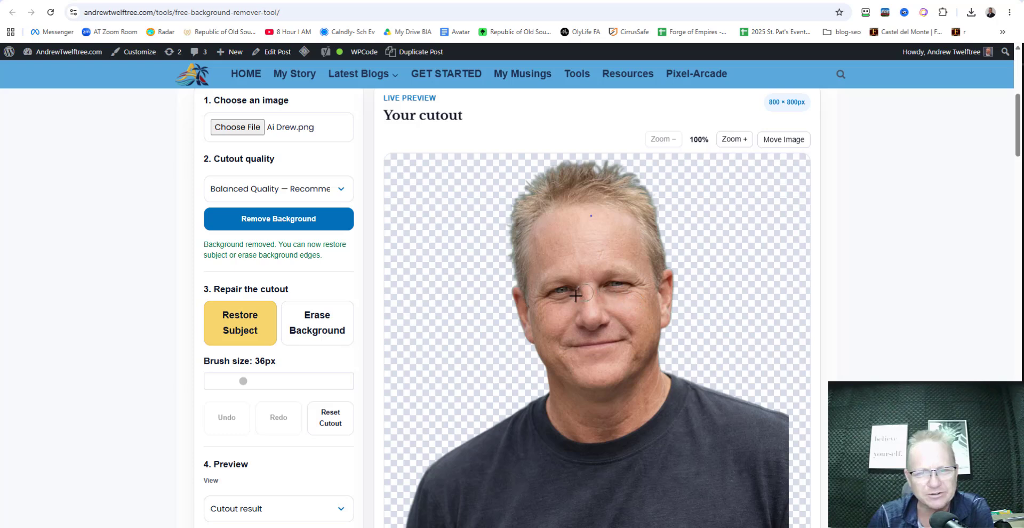
pyautogui.scroll(1, 575, 295)
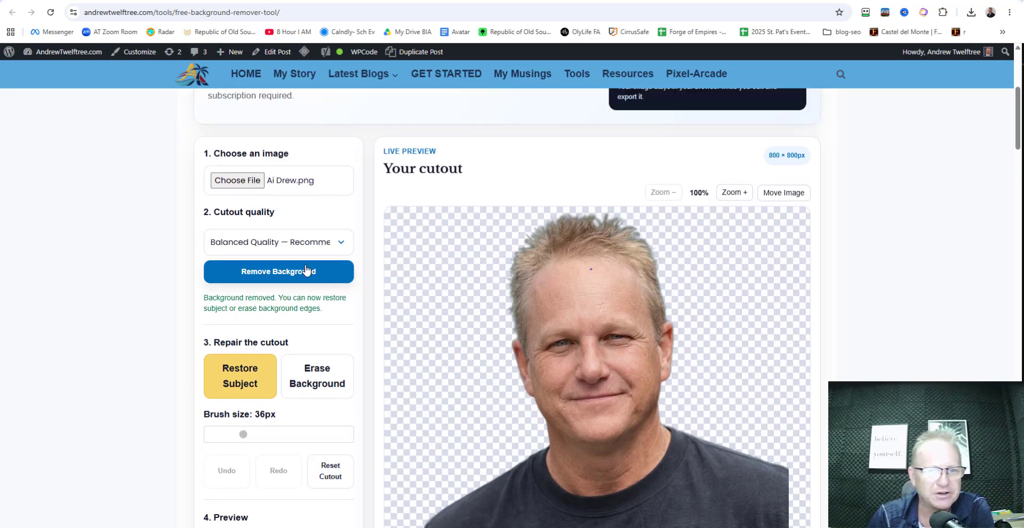
pyautogui.scroll(-2, 769, 276)
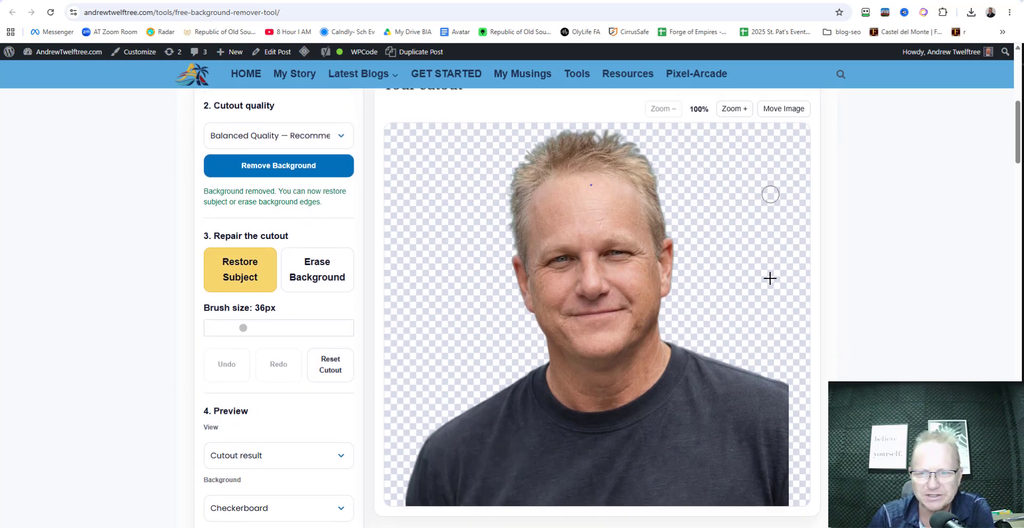
pyautogui.scroll(-1, 769, 277)
pyautogui.scroll(2, 713, 277)
pyautogui.scroll(-1, 400, 288)
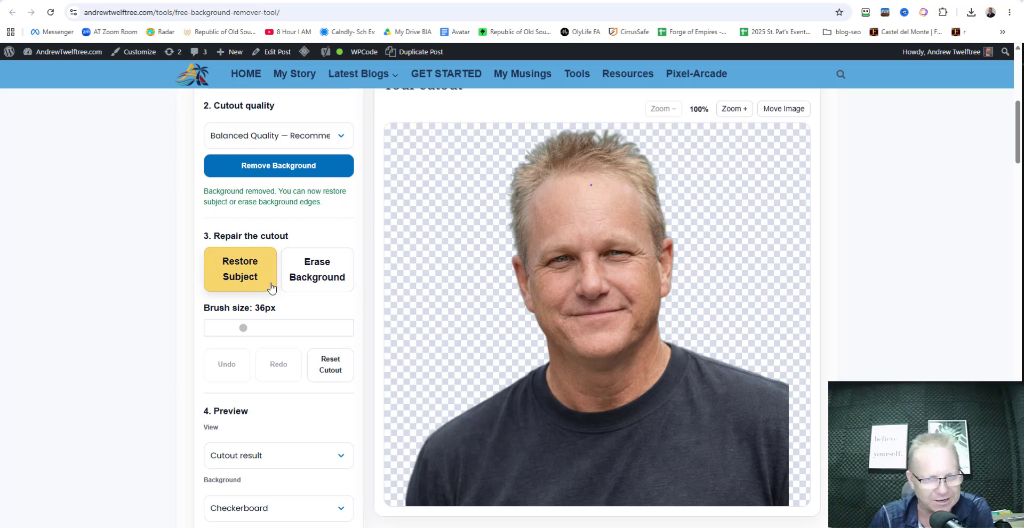
# Download the portrait cutout as a transparent PNG and dismiss the browser's download list.
pyautogui.scroll(-2, 273, 278)
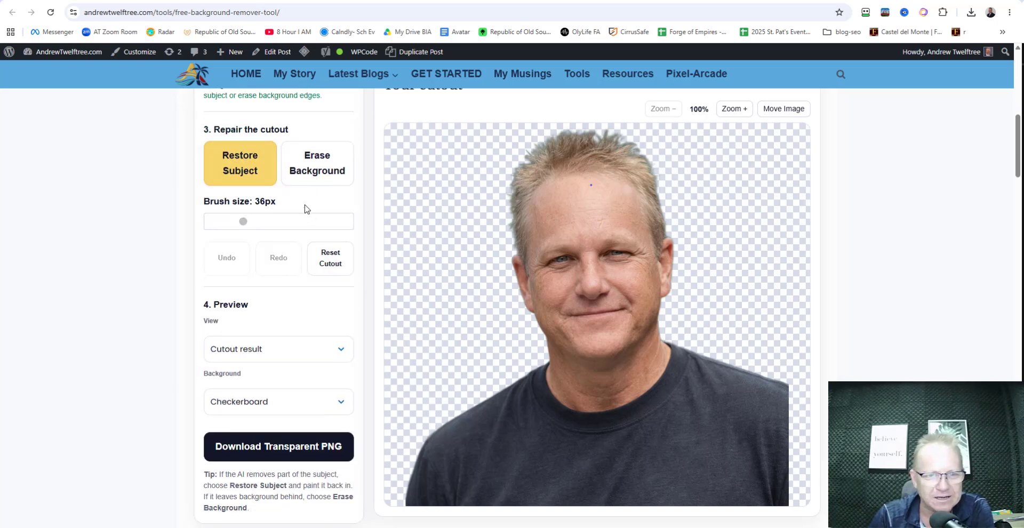
pyautogui.scroll(-2, 305, 208)
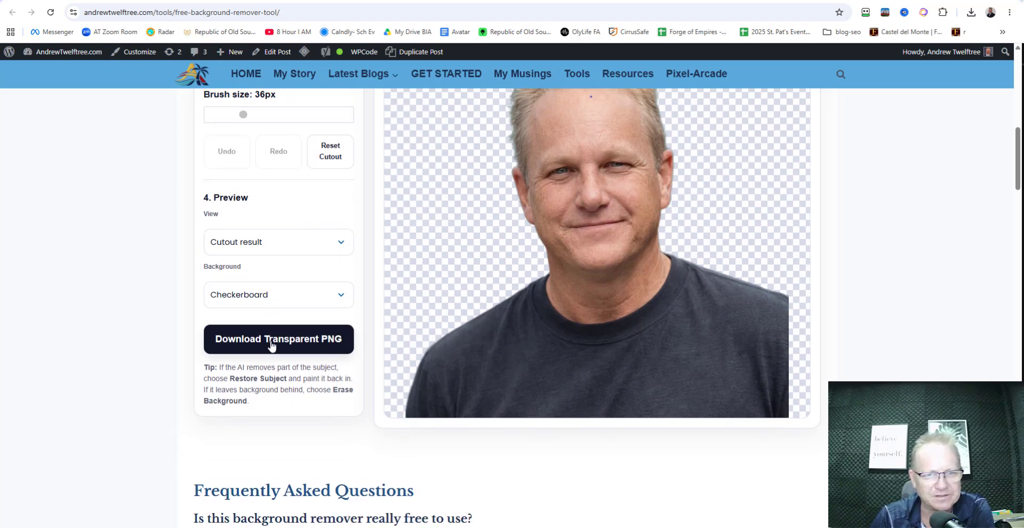
pyautogui.click(271, 344)
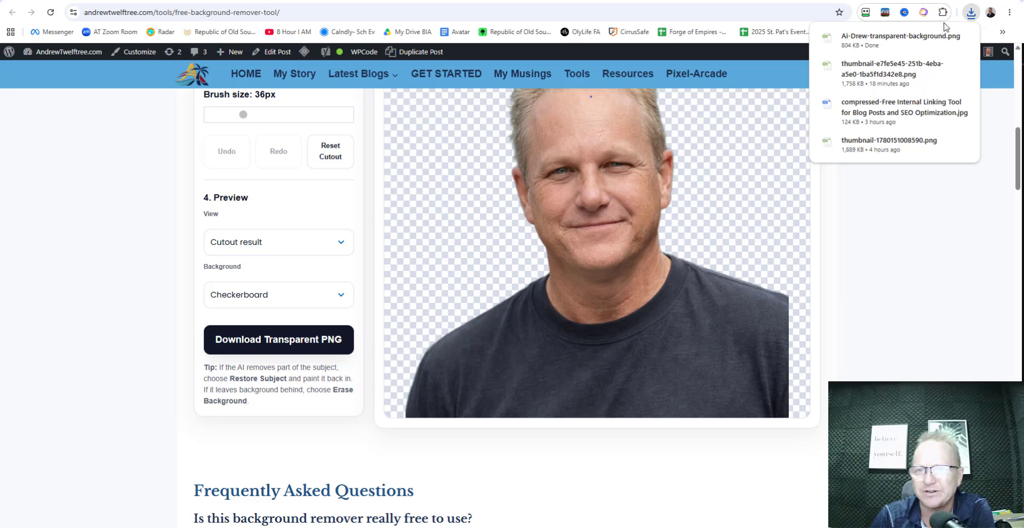
pyautogui.moveTo(872, 45)
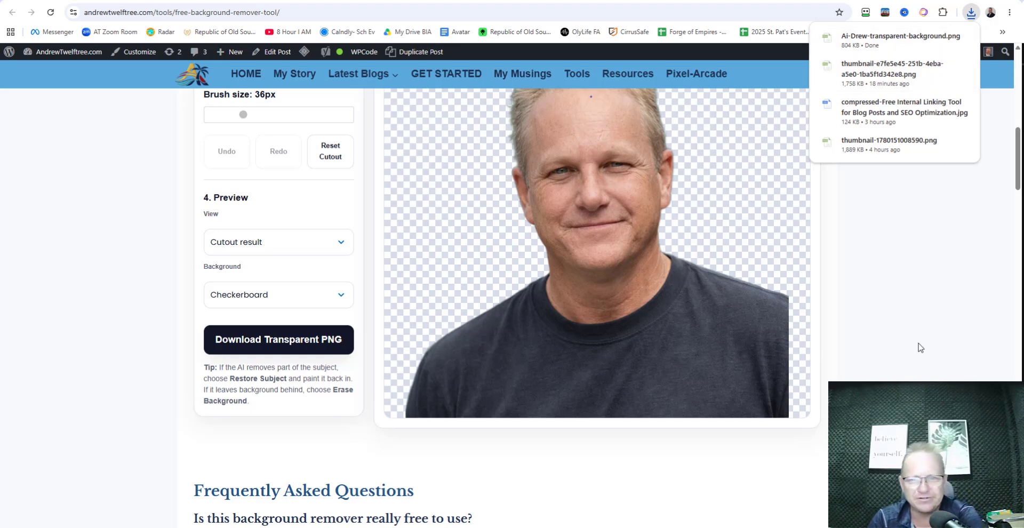
pyautogui.click(958, 332)
# Load Chronic Knee Pain Inflammation and Joint Discomfort.jpg from the Blog Images folder as the new source image.
pyautogui.scroll(5, 843, 288)
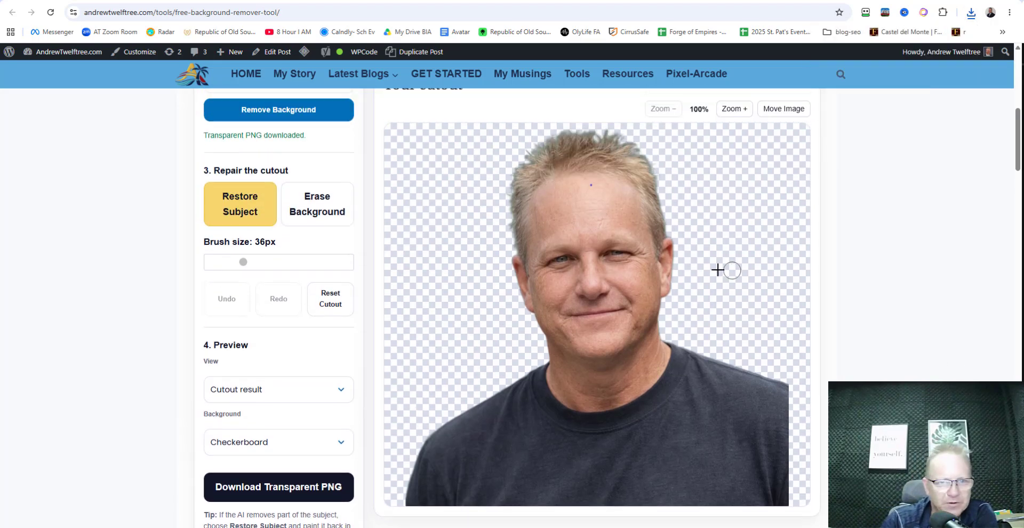
pyautogui.scroll(2, 303, 269)
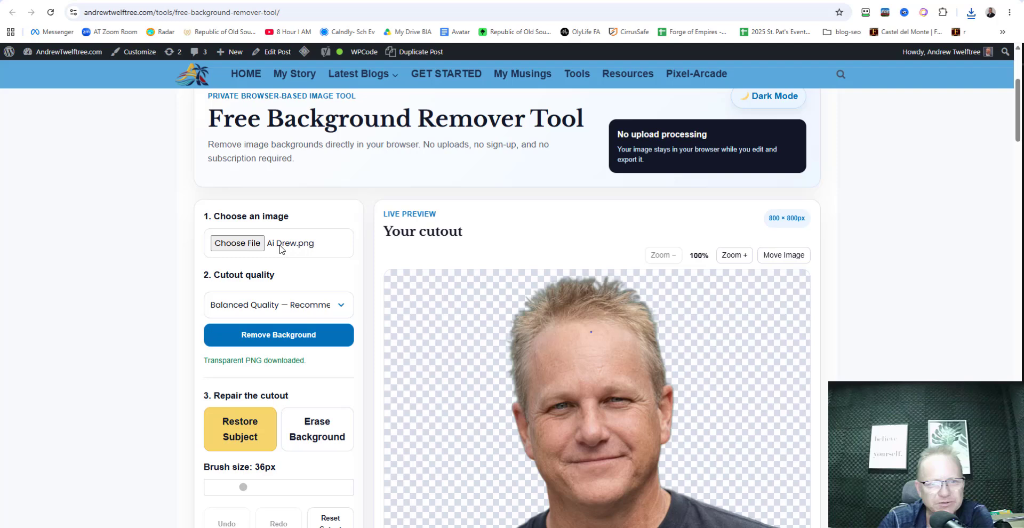
pyautogui.click(248, 244)
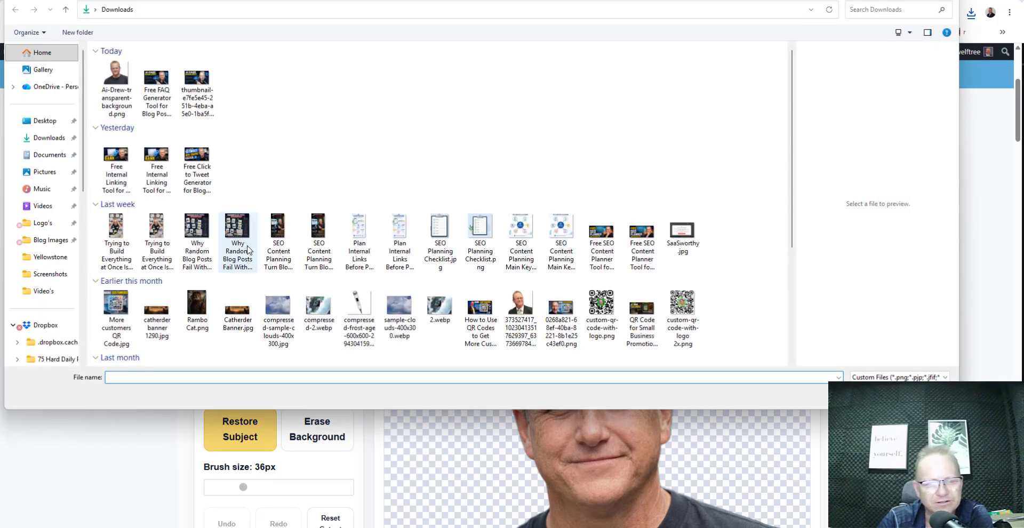
pyautogui.scroll(-3, 437, 172)
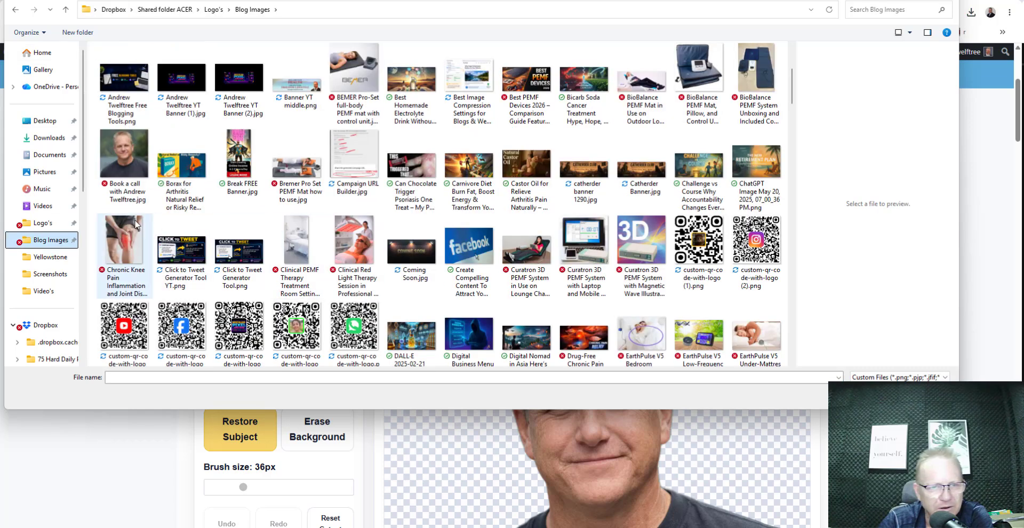
pyautogui.click(133, 238)
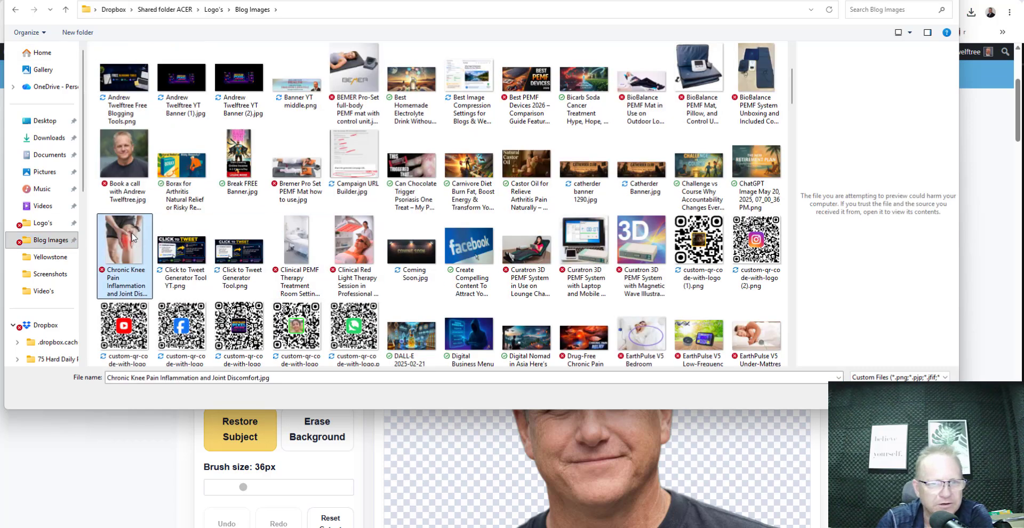
pyautogui.click(874, 396)
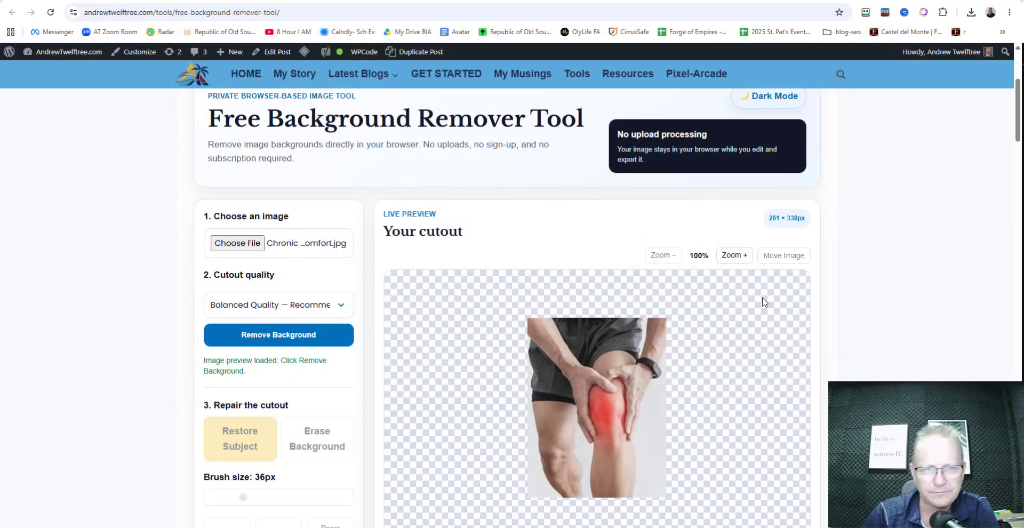
# Remove the background from the knee image at Balanced Quality, letting the page keep waiting while it processes.
pyautogui.scroll(-2, 925, 299)
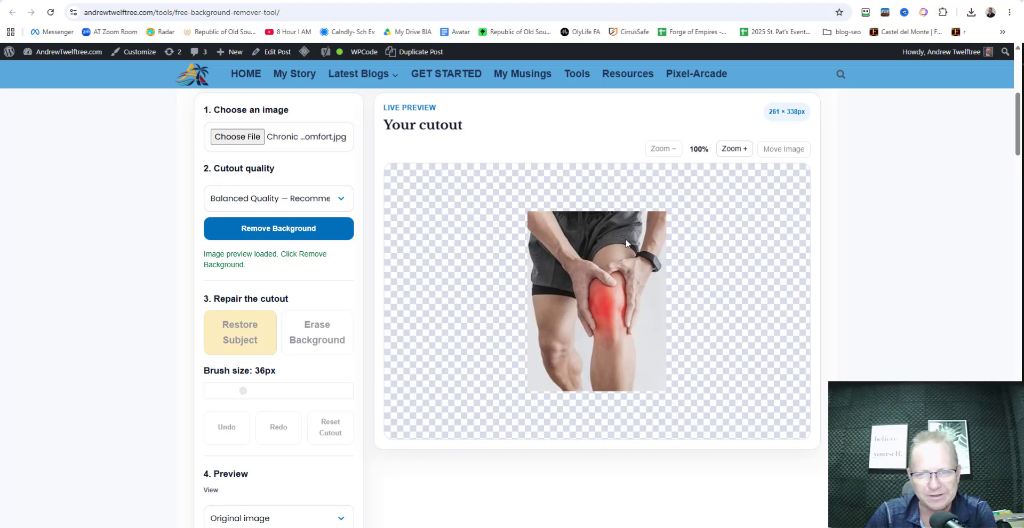
pyautogui.click(278, 228)
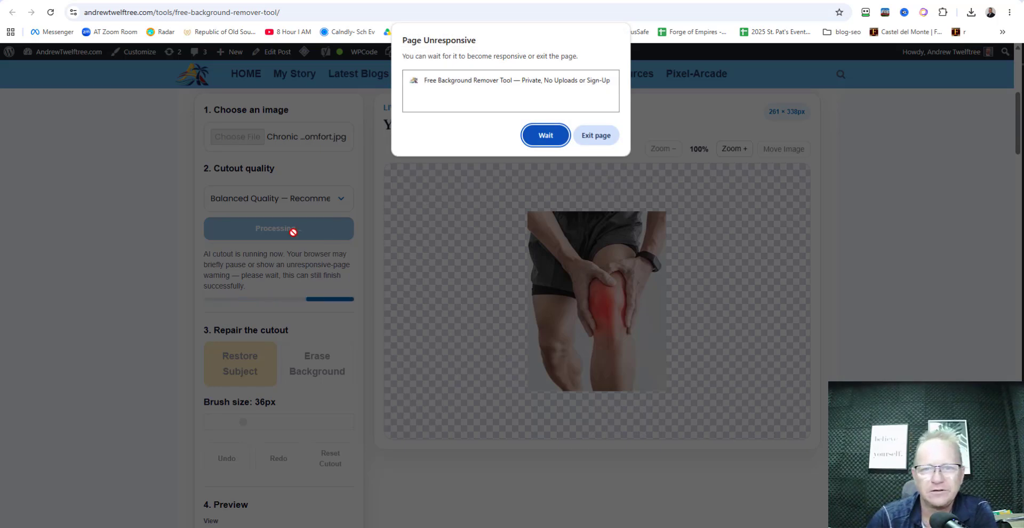
pyautogui.click(546, 135)
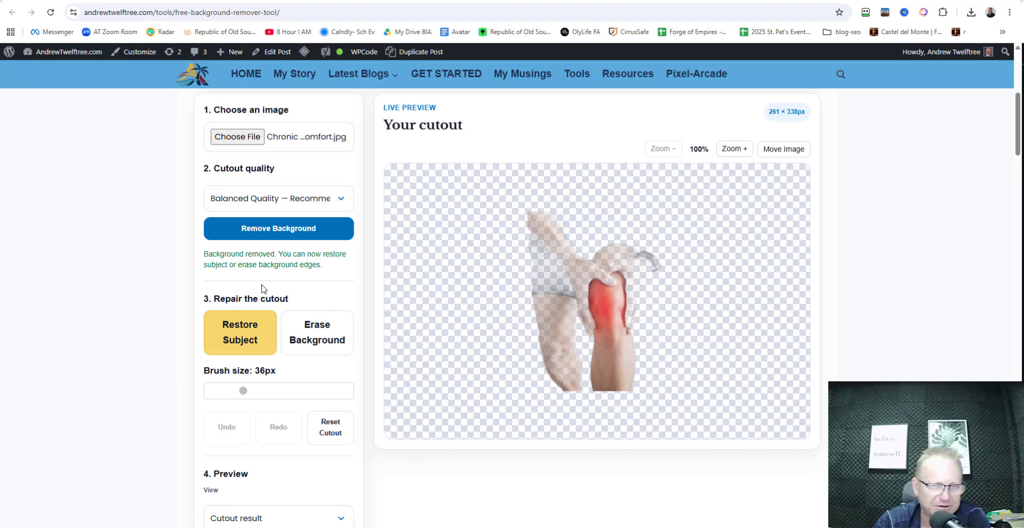
# Compare the knee cutout against the Black, White and Checkerboard preview backgrounds.
pyautogui.scroll(-5, 331, 247)
pyautogui.scroll(2, 332, 247)
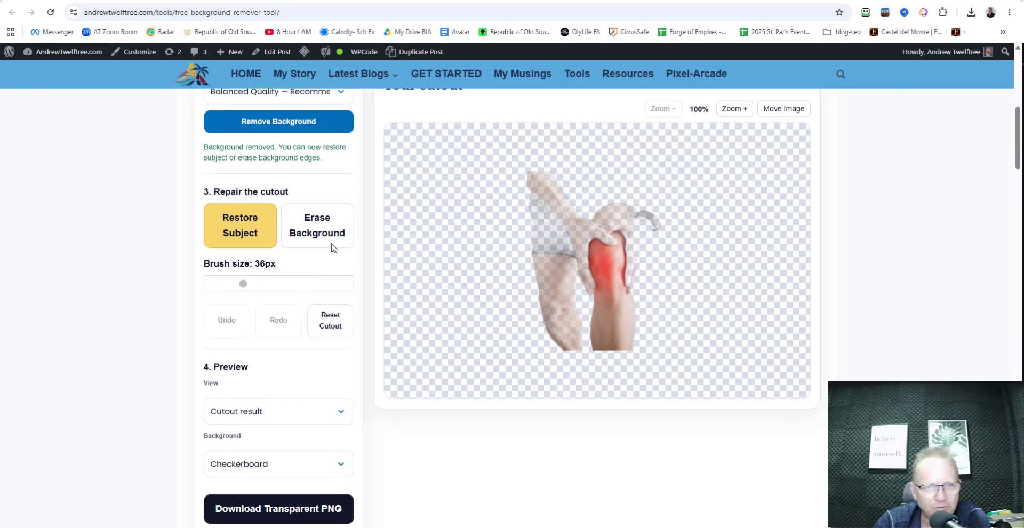
pyautogui.scroll(-1, 331, 247)
pyautogui.scroll(-1, 331, 247)
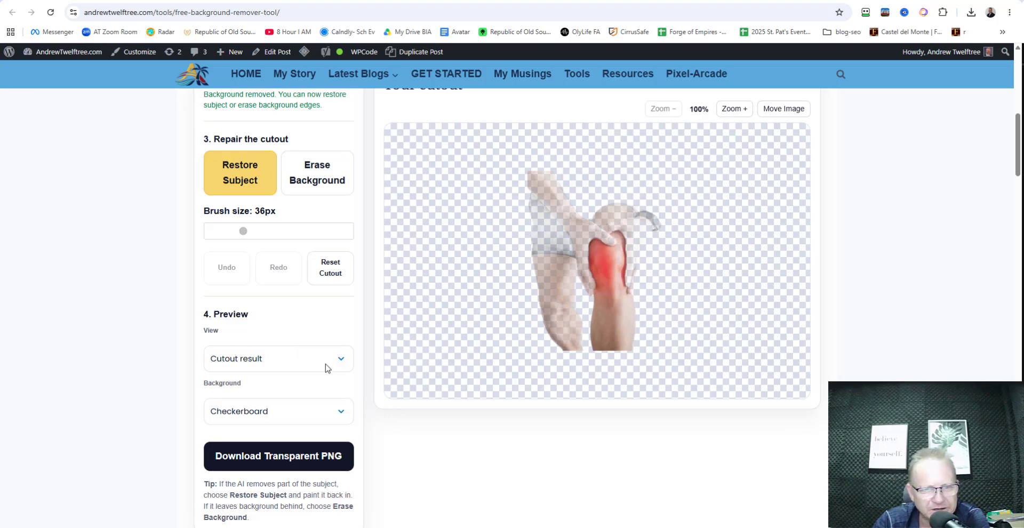
pyautogui.scroll(-1, 322, 377)
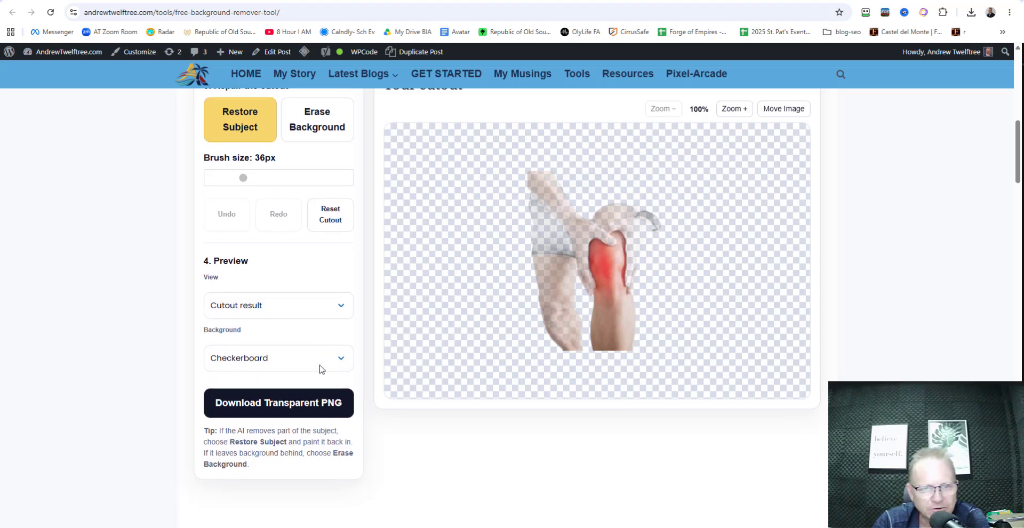
pyautogui.click(324, 364)
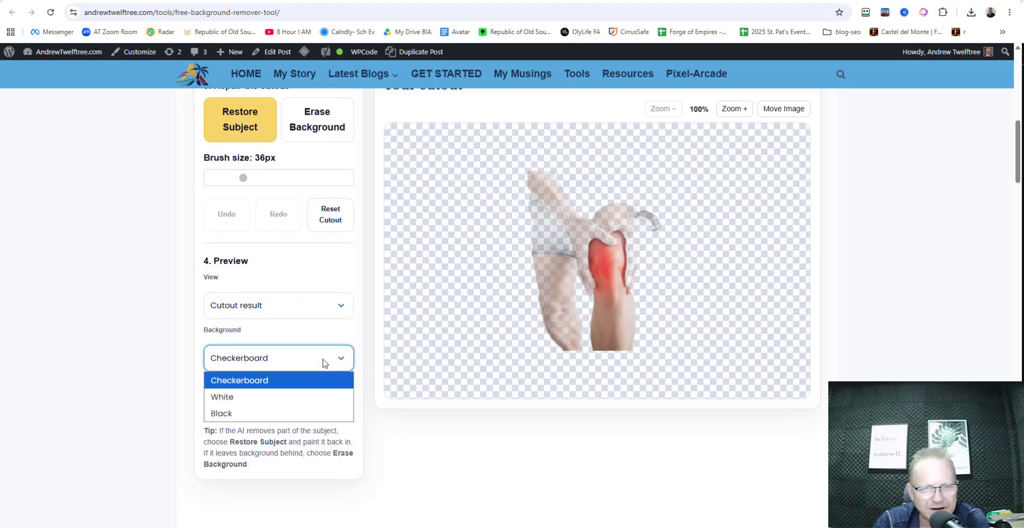
pyautogui.click(239, 412)
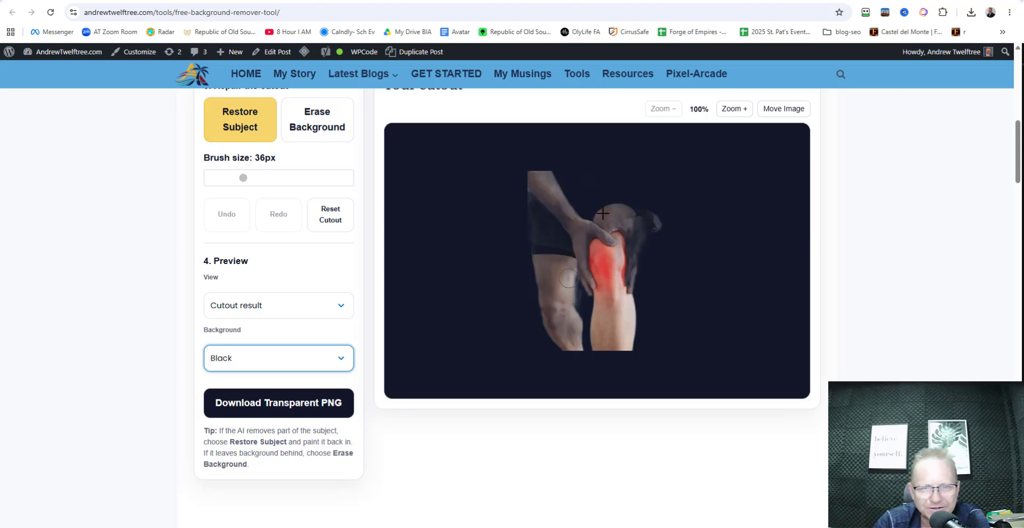
pyautogui.click(268, 358)
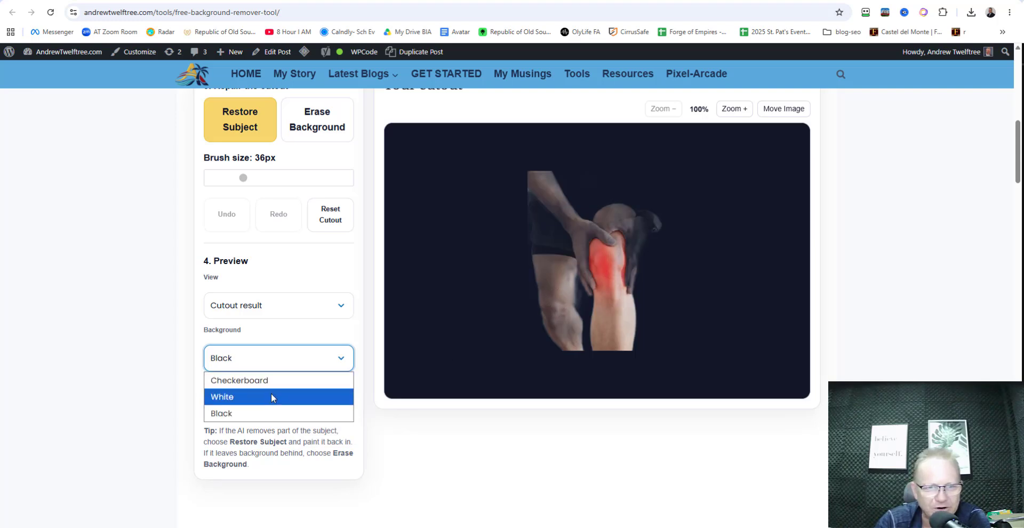
pyautogui.click(271, 395)
pyautogui.click(292, 364)
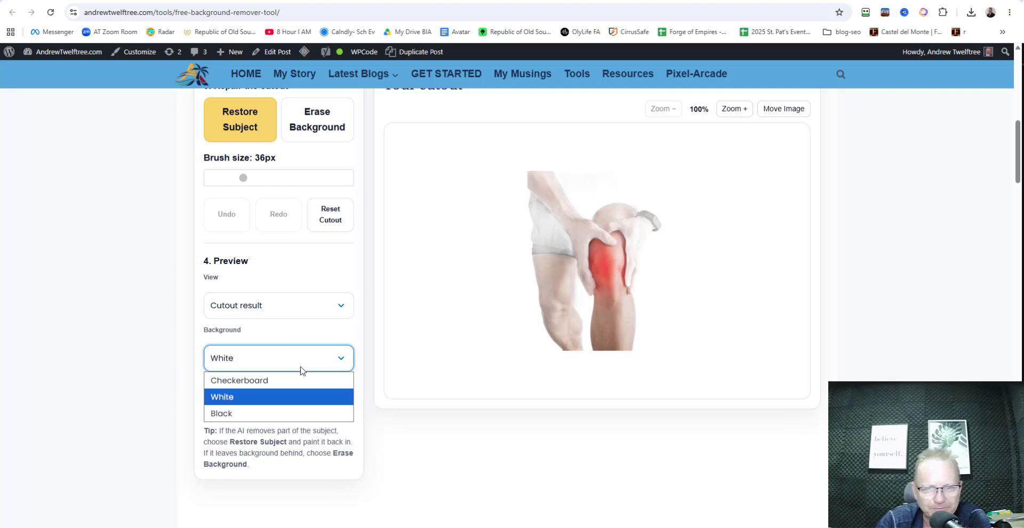
pyautogui.click(293, 384)
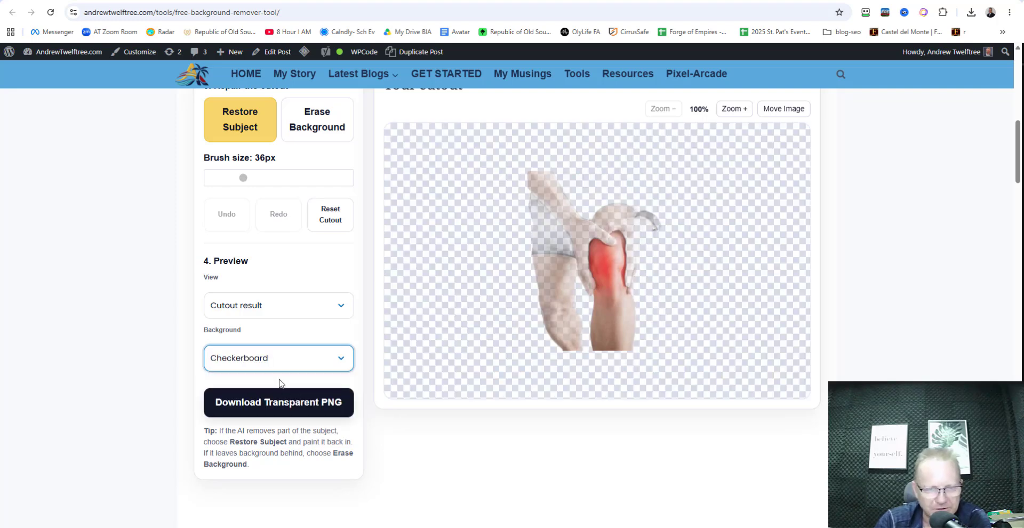
# Check the knee cutout on Black once more and set the preview background to White.
pyautogui.click(330, 361)
pyautogui.click(267, 408)
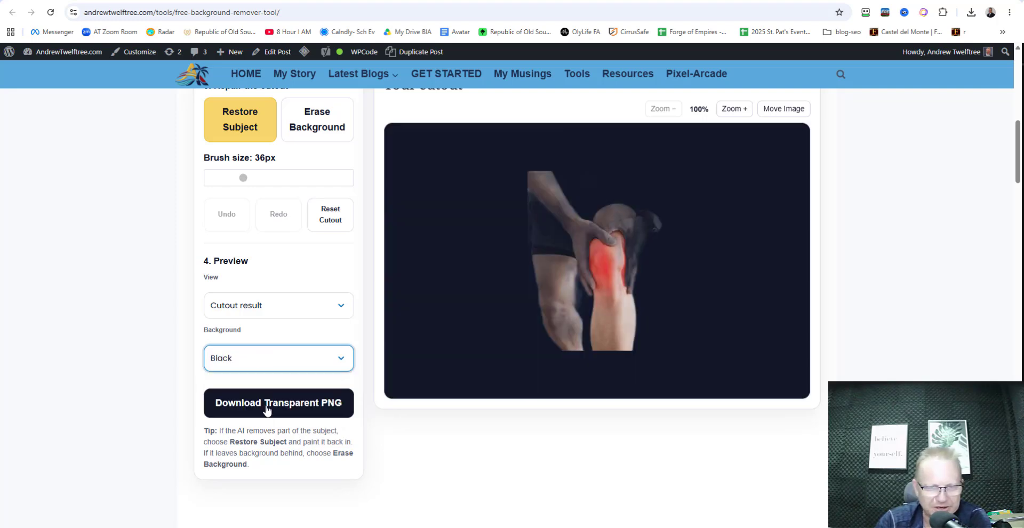
pyautogui.click(261, 368)
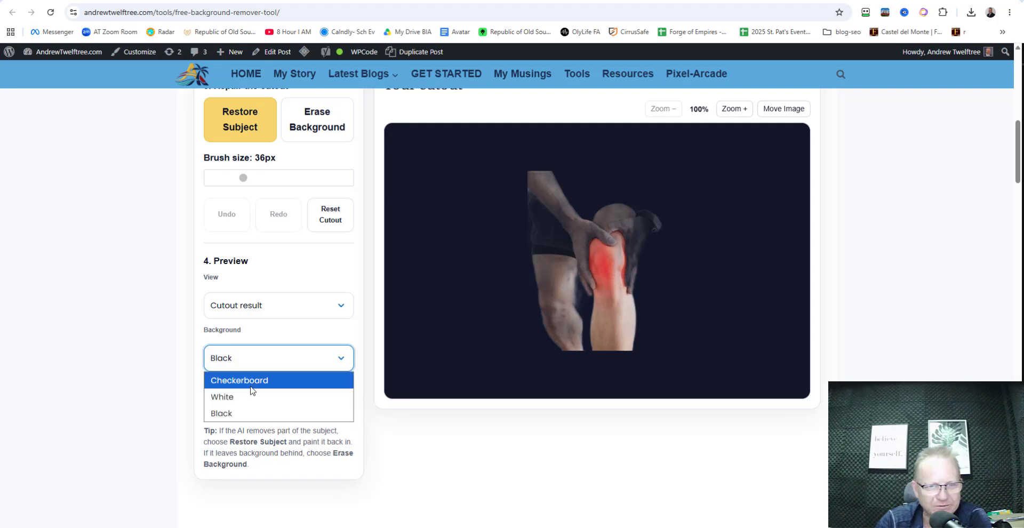
pyautogui.click(248, 396)
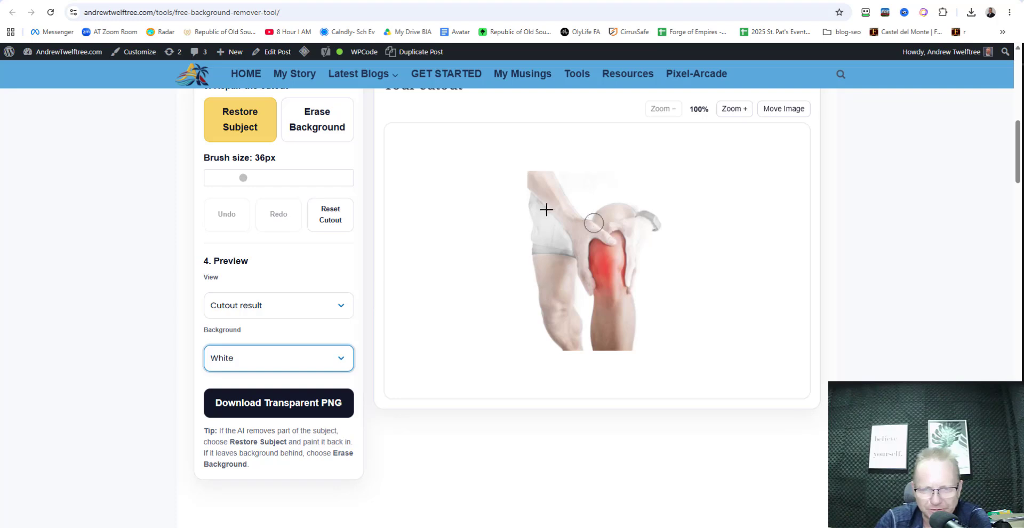
# Switch the preview to Mask view and paint over the faded calf with Restore Subject at a 36px brush size.
pyautogui.click(342, 308)
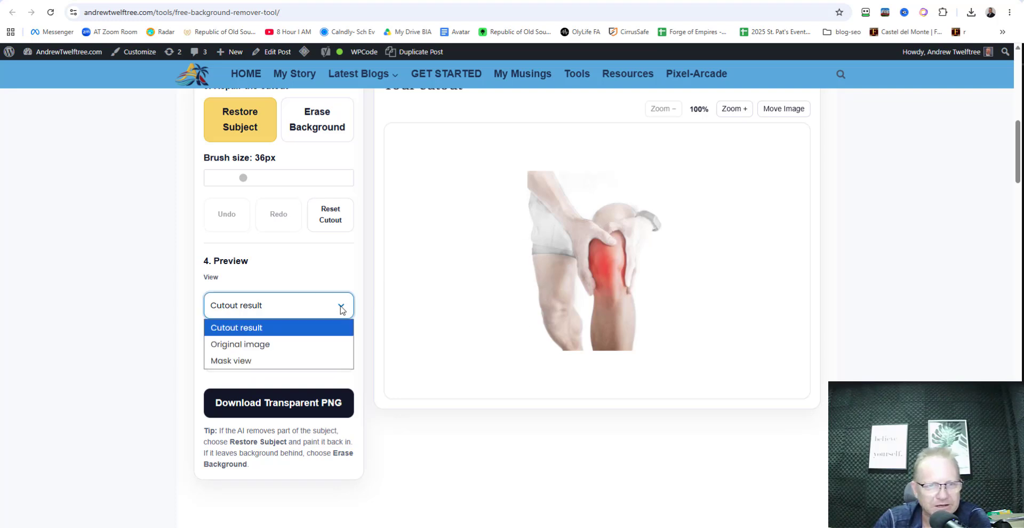
pyautogui.click(243, 361)
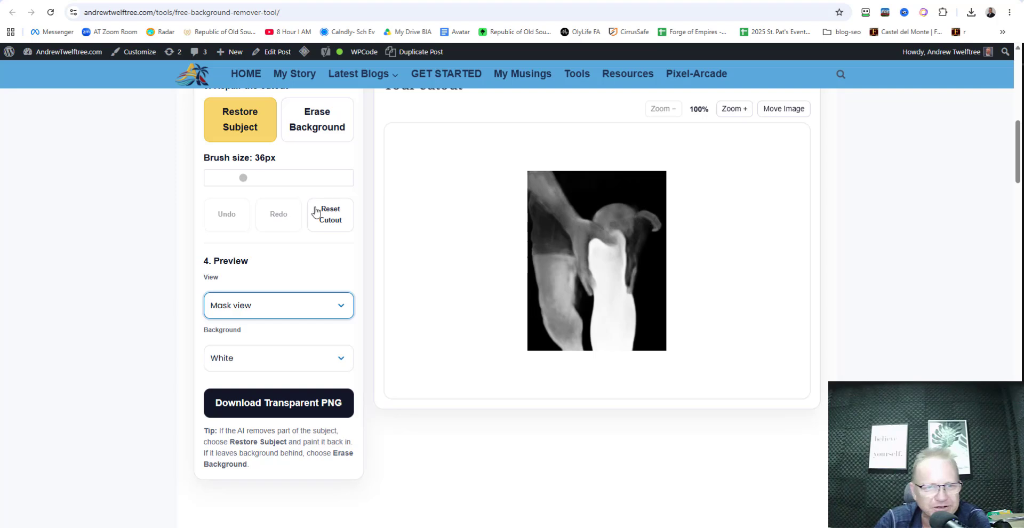
pyautogui.scroll(2, 405, 248)
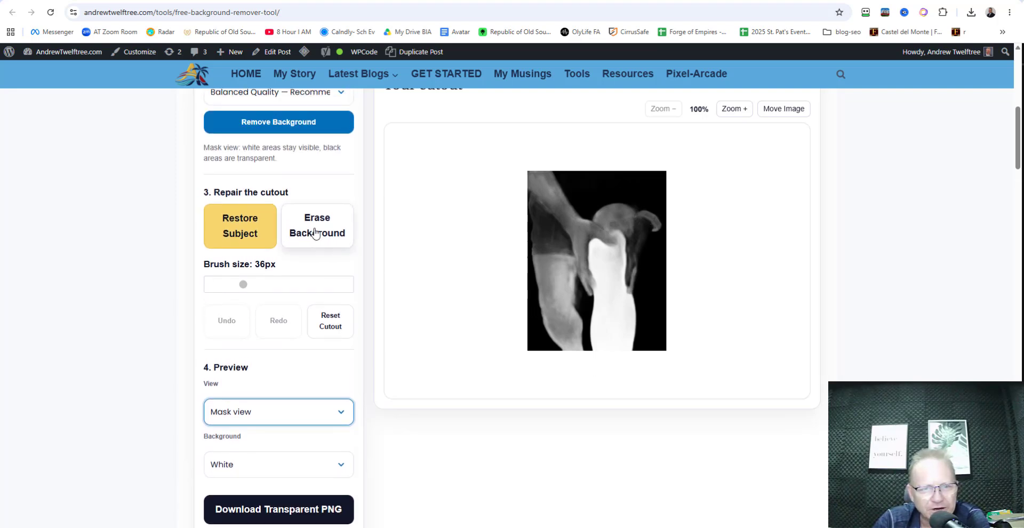
pyautogui.click(238, 228)
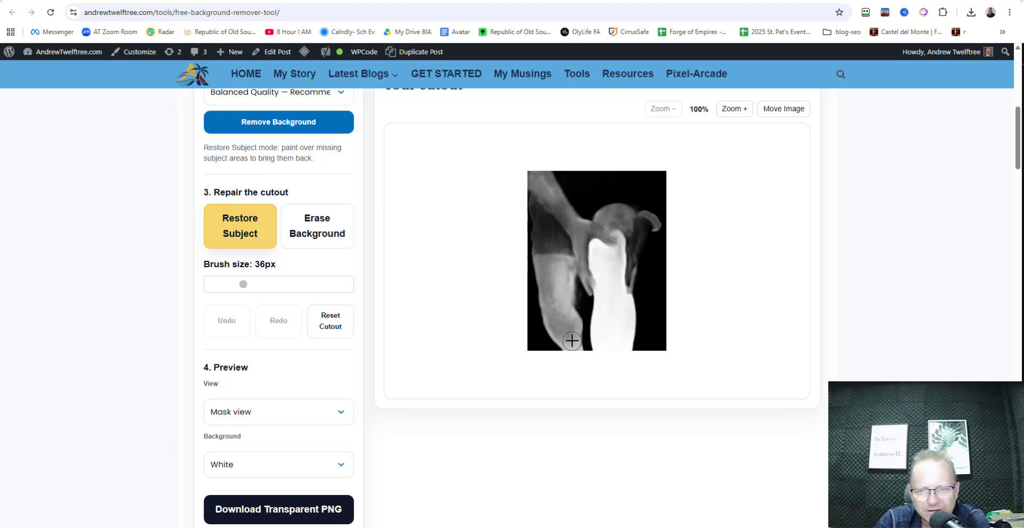
pyautogui.moveTo(566, 335); pyautogui.dragTo(558, 302)
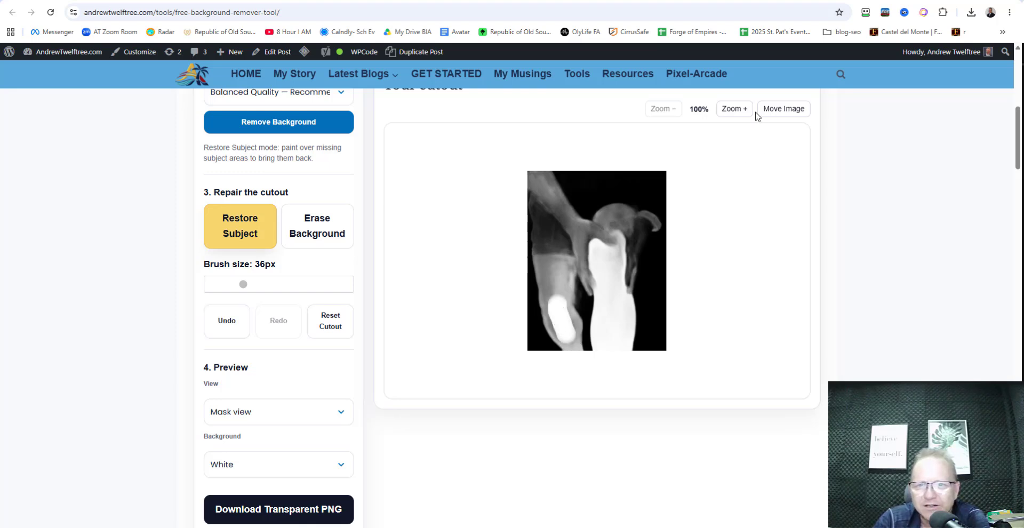
# Zoom the mask to 150% and restore the remaining grey areas of the legs, shorts, arms and hands.
pyautogui.click(733, 109)
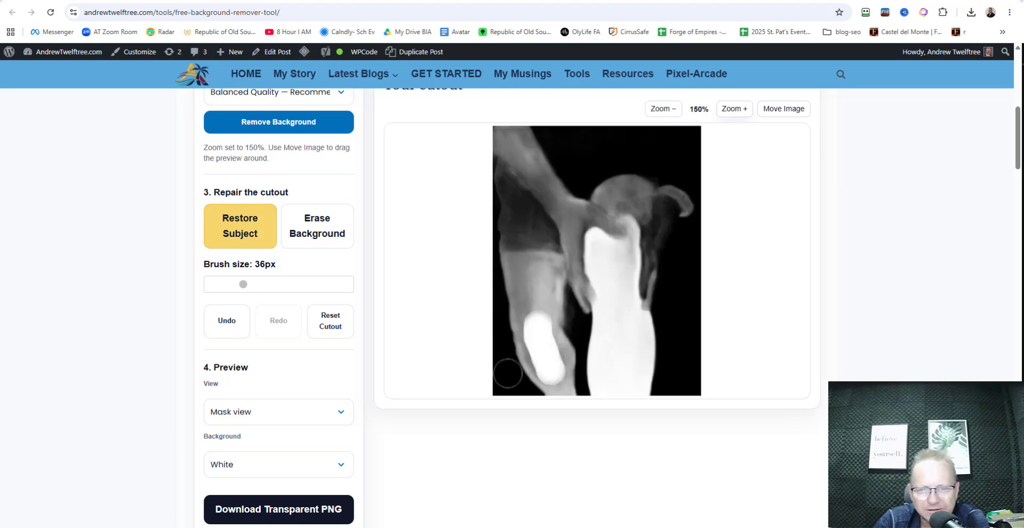
pyautogui.moveTo(555, 385)
pyautogui.mouseDown()
pyautogui.moveTo(533, 361)
pyautogui.moveTo(521, 309)
pyautogui.moveTo(516, 206)
pyautogui.moveTo(511, 212)
pyautogui.moveTo(514, 263)
pyautogui.moveTo(521, 206)
pyautogui.moveTo(504, 127)
pyautogui.mouseUp()
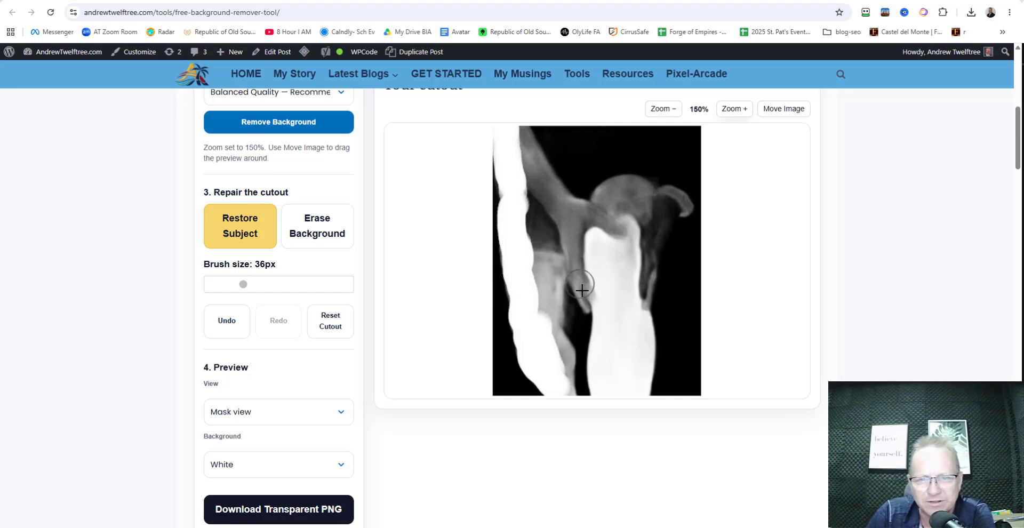
pyautogui.moveTo(599, 303)
pyautogui.mouseDown()
pyautogui.moveTo(558, 243)
pyautogui.moveTo(551, 333)
pyautogui.moveTo(565, 359)
pyautogui.moveTo(565, 400)
pyautogui.mouseUp()
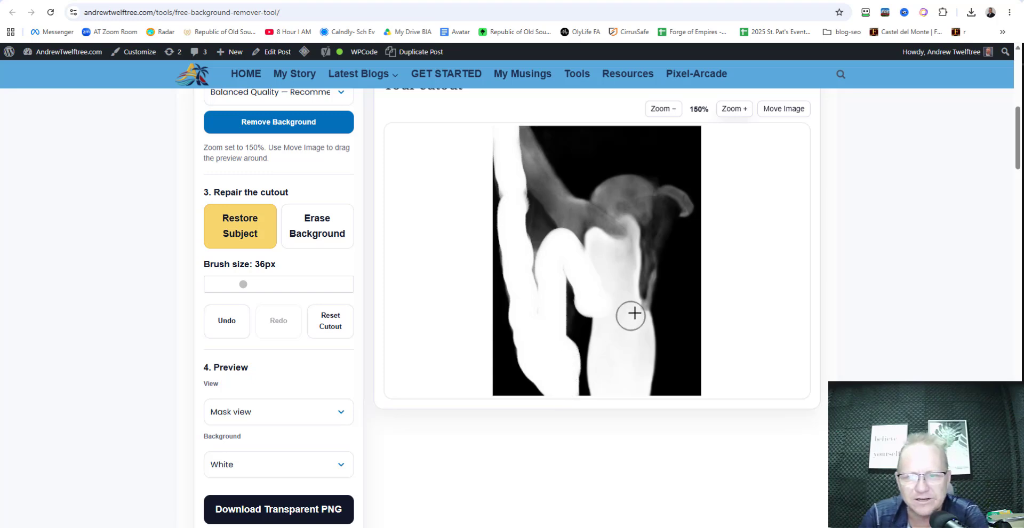
pyautogui.moveTo(639, 304)
pyautogui.mouseDown()
pyautogui.moveTo(649, 235)
pyautogui.moveTo(678, 202)
pyautogui.moveTo(667, 197)
pyautogui.moveTo(620, 238)
pyautogui.moveTo(644, 197)
pyautogui.moveTo(608, 219)
pyautogui.moveTo(711, 169)
pyautogui.moveTo(671, 178)
pyautogui.moveTo(706, 141)
pyautogui.moveTo(670, 162)
pyautogui.moveTo(688, 155)
pyautogui.moveTo(695, 134)
pyautogui.moveTo(673, 187)
pyautogui.moveTo(708, 158)
pyautogui.moveTo(619, 201)
pyautogui.mouseUp()
pyautogui.rightClick(619, 202)
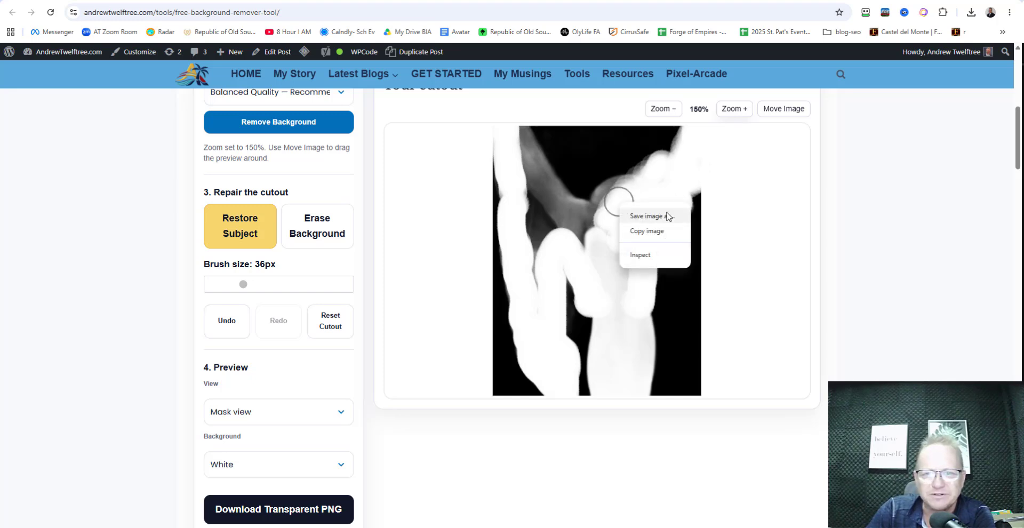
pyautogui.click(554, 217)
pyautogui.moveTo(588, 229)
pyautogui.mouseDown()
pyautogui.moveTo(537, 252)
pyautogui.moveTo(521, 287)
pyautogui.moveTo(527, 298)
pyautogui.moveTo(540, 148)
pyautogui.moveTo(533, 130)
pyautogui.moveTo(510, 136)
pyautogui.moveTo(640, 142)
pyautogui.moveTo(678, 132)
pyautogui.moveTo(541, 130)
pyautogui.moveTo(545, 149)
pyautogui.moveTo(673, 165)
pyautogui.moveTo(681, 147)
pyautogui.moveTo(593, 159)
pyautogui.moveTo(541, 147)
pyautogui.moveTo(511, 160)
pyautogui.moveTo(530, 247)
pyautogui.moveTo(589, 145)
pyautogui.moveTo(537, 196)
pyautogui.moveTo(537, 161)
pyautogui.moveTo(535, 197)
pyautogui.moveTo(563, 233)
pyautogui.moveTo(606, 169)
pyautogui.moveTo(575, 192)
pyautogui.moveTo(568, 216)
pyautogui.moveTo(635, 161)
pyautogui.moveTo(590, 208)
pyautogui.moveTo(580, 235)
pyautogui.moveTo(581, 252)
pyautogui.moveTo(633, 204)
pyautogui.moveTo(599, 250)
pyautogui.moveTo(611, 300)
pyautogui.moveTo(645, 229)
pyautogui.moveTo(614, 279)
pyautogui.moveTo(622, 351)
pyautogui.moveTo(647, 311)
pyautogui.moveTo(635, 382)
pyautogui.mouseUp()
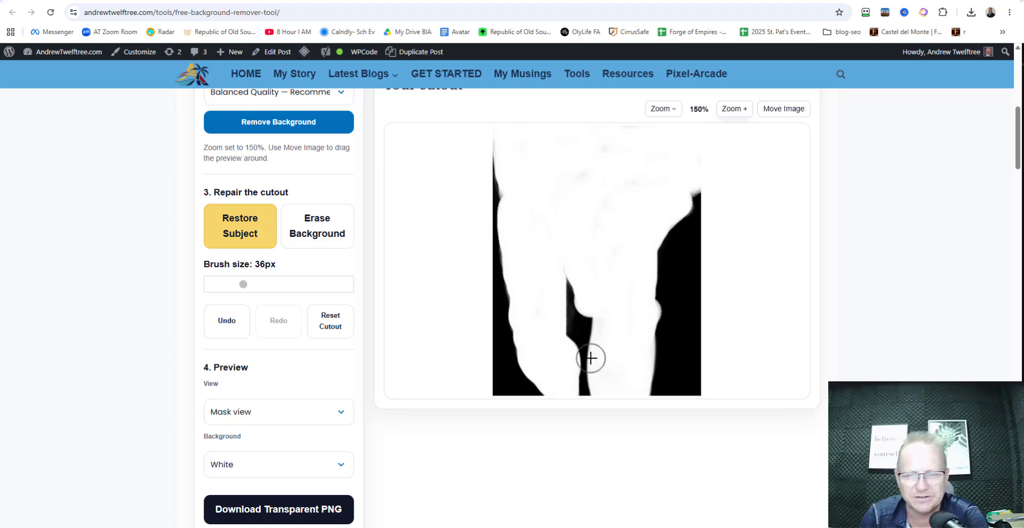
# Restore a small test spot of background in the black mask area beside the shin.
pyautogui.click(685, 378)
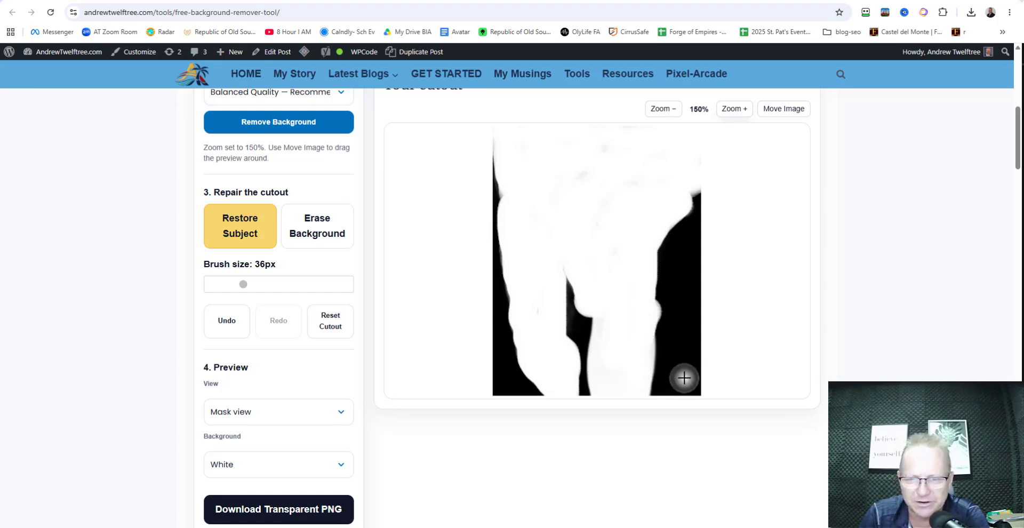
pyautogui.click(684, 378)
pyautogui.click(684, 379)
pyautogui.click(685, 378)
pyautogui.click(685, 378)
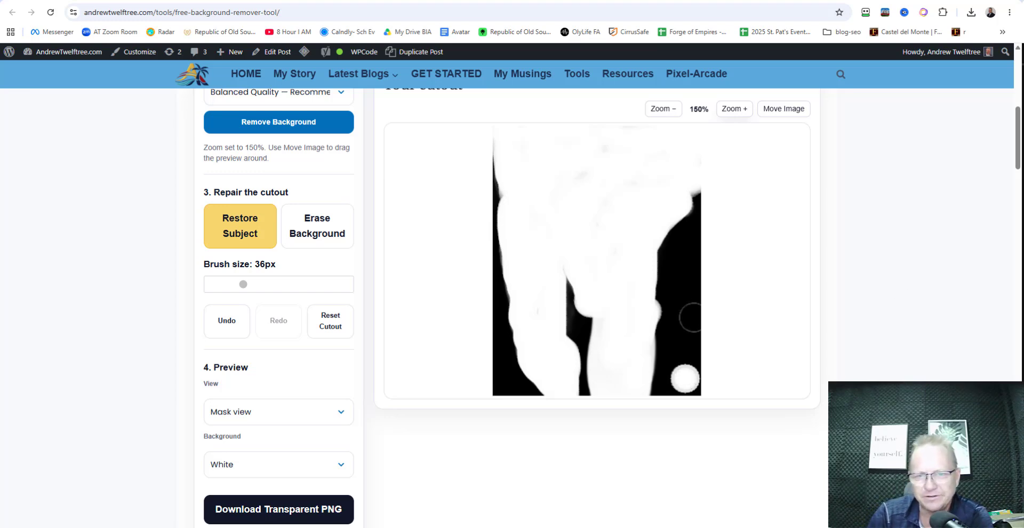
# Switch the preview to Cutout result and erase the stray background spot beside the shin.
pyautogui.click(302, 420)
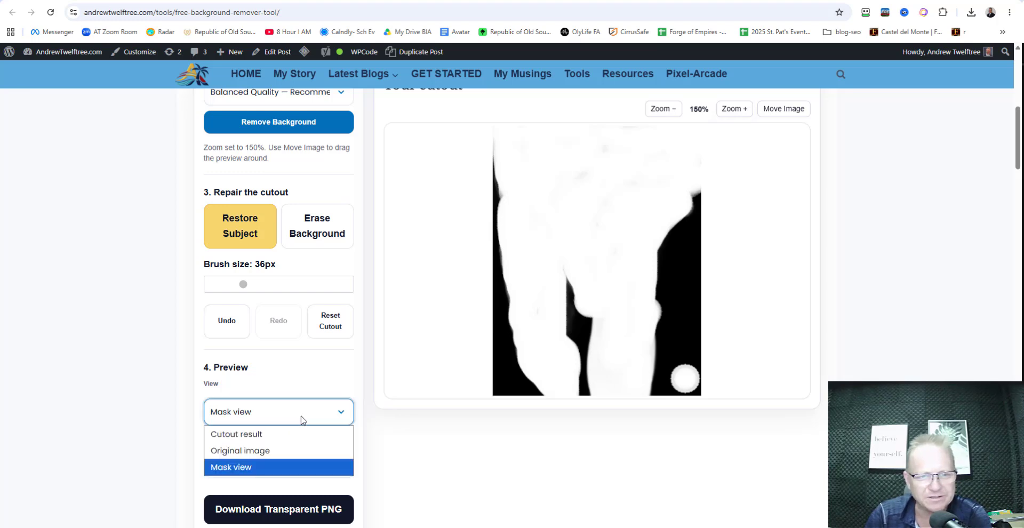
pyautogui.click(279, 434)
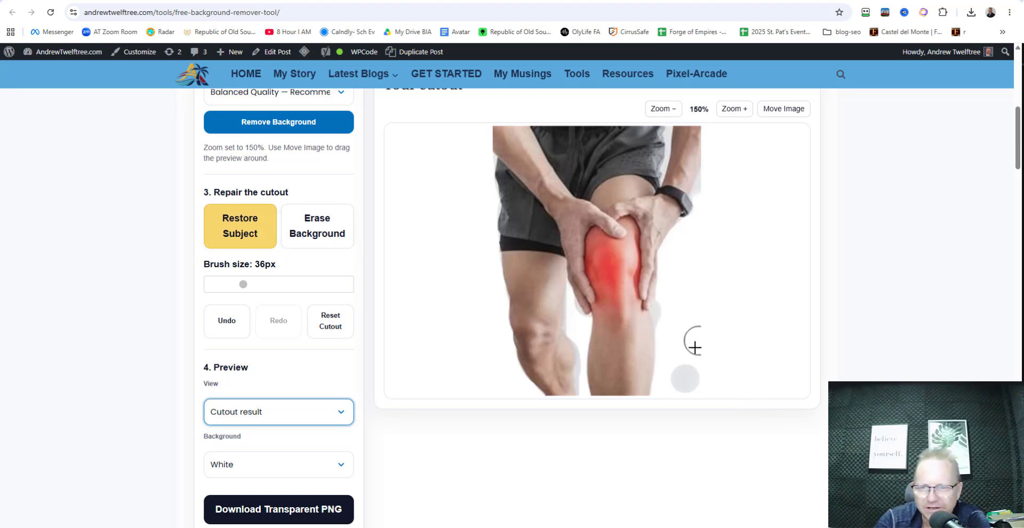
pyautogui.click(339, 230)
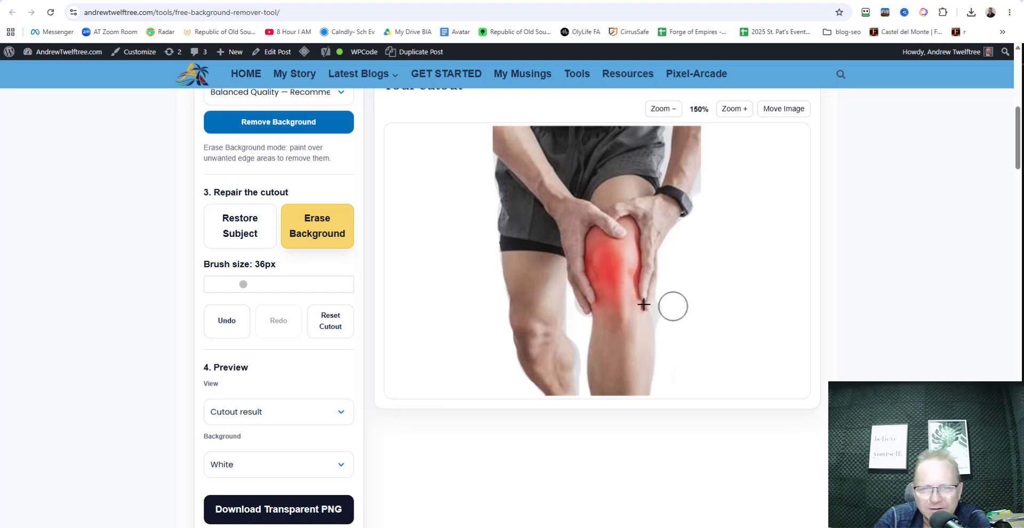
# Erase the grey background fringe beside the raised knee and shin with a 10px brush at 300% zoom.
pyautogui.moveTo(242, 289); pyautogui.dragTo(222, 291)
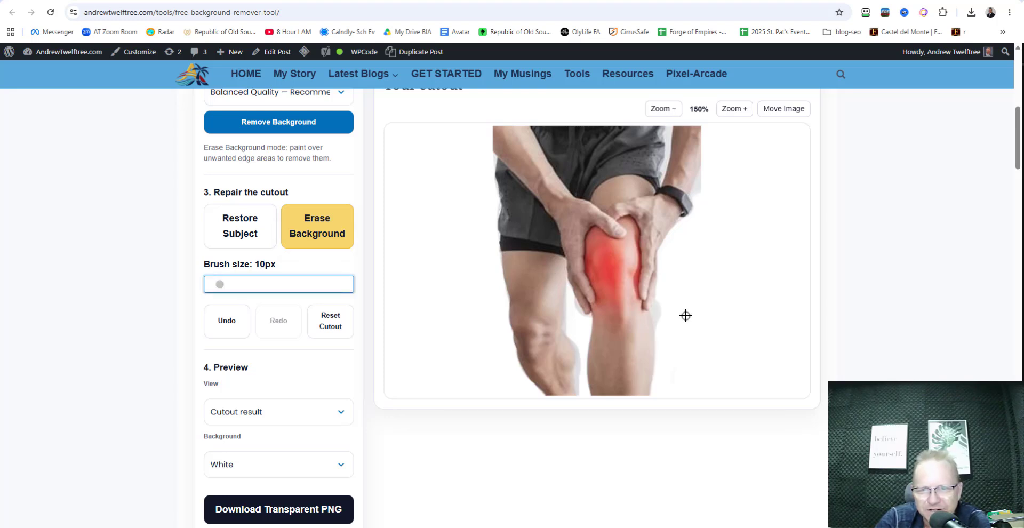
pyautogui.click(739, 110)
pyautogui.click(739, 109)
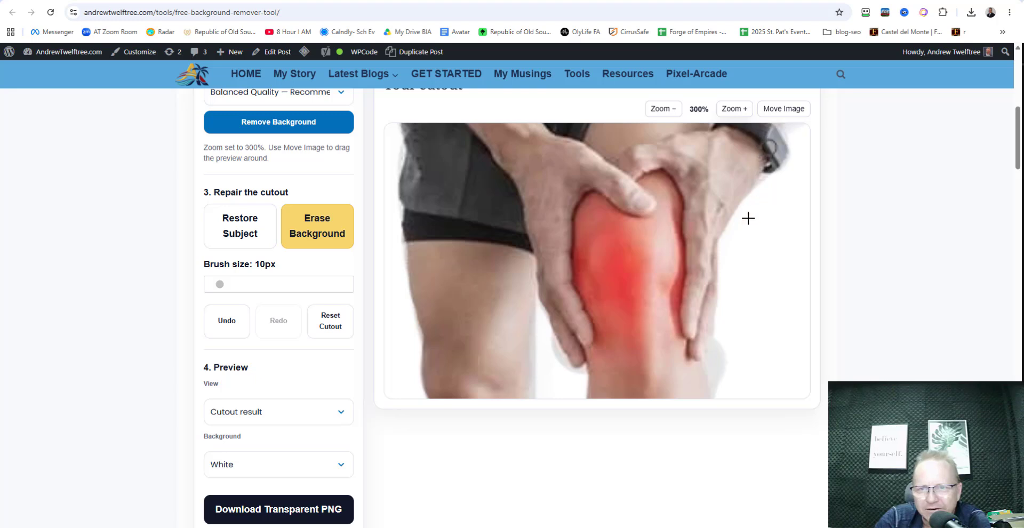
pyautogui.click(780, 111)
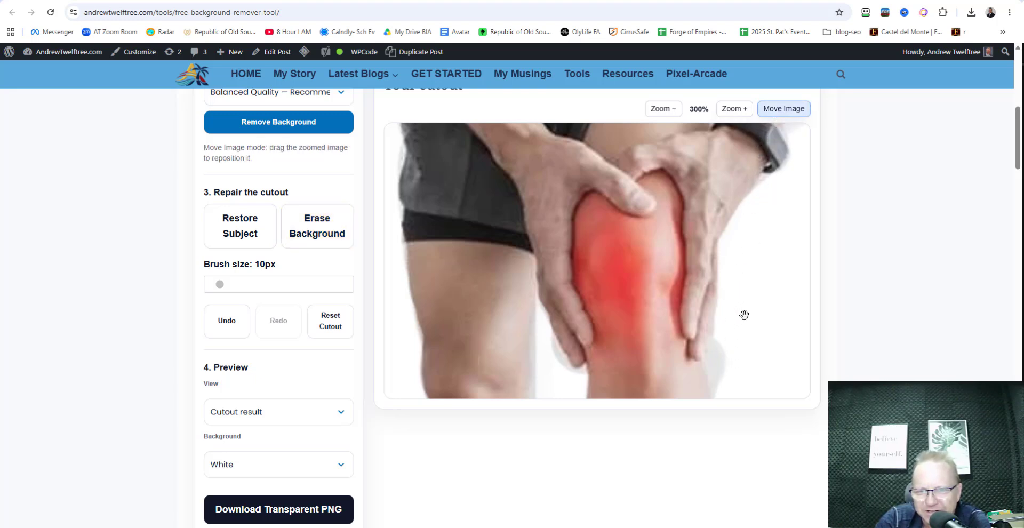
pyautogui.moveTo(744, 314); pyautogui.dragTo(688, 191)
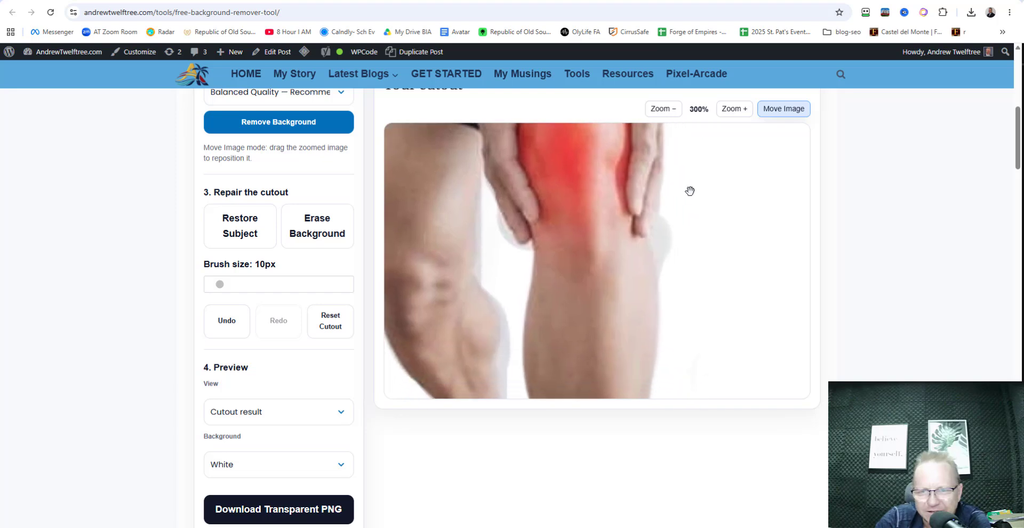
pyautogui.click(787, 112)
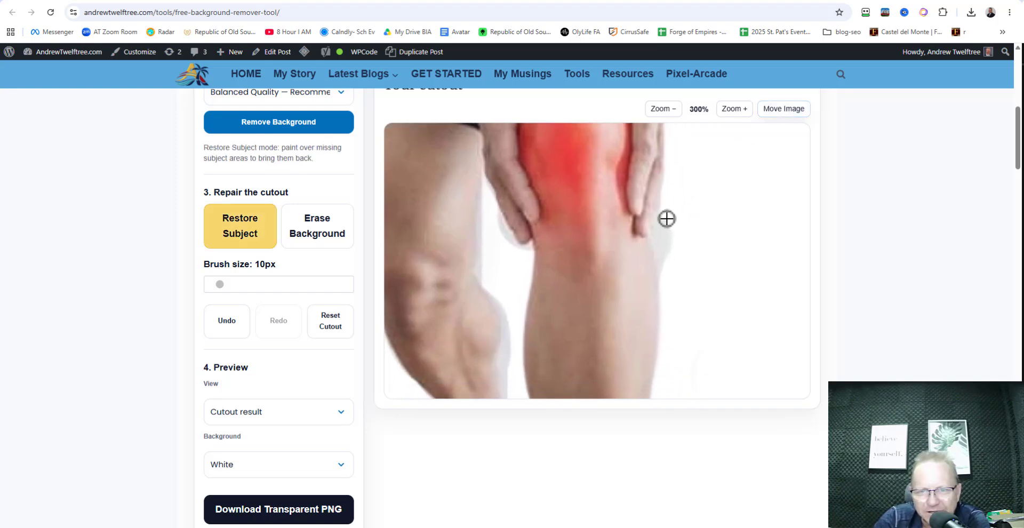
pyautogui.moveTo(667, 218)
pyautogui.mouseDown()
pyautogui.moveTo(658, 243)
pyautogui.moveTo(668, 288)
pyautogui.mouseUp()
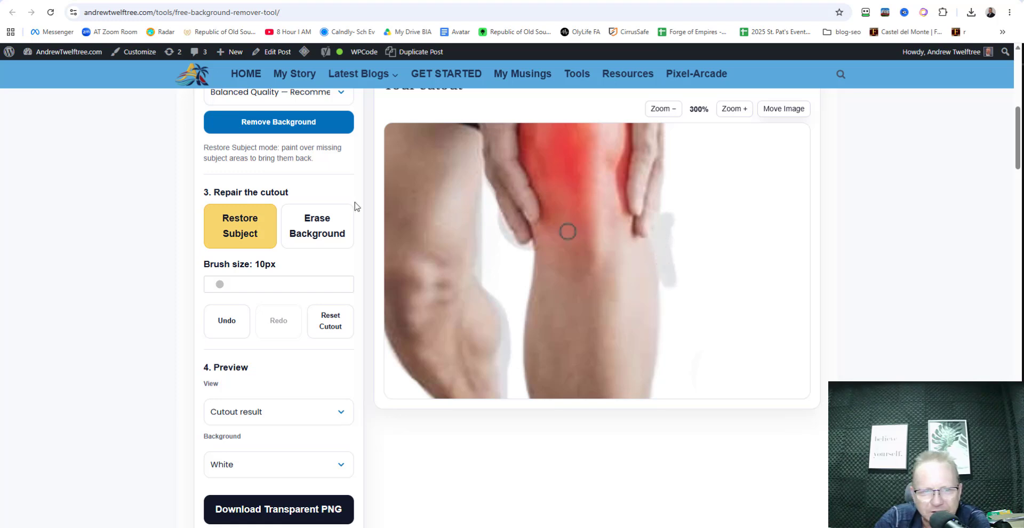
pyautogui.click(327, 243)
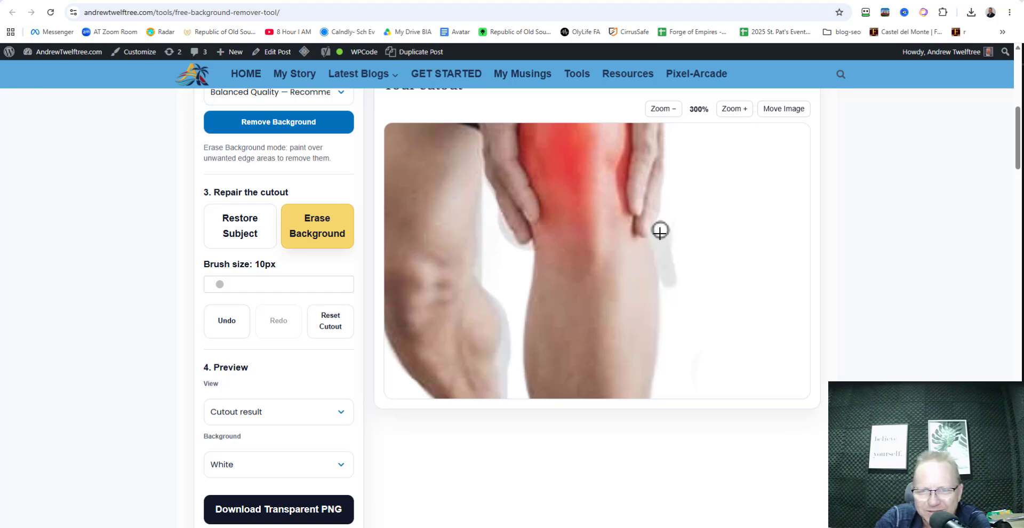
pyautogui.moveTo(661, 242); pyautogui.dragTo(670, 306)
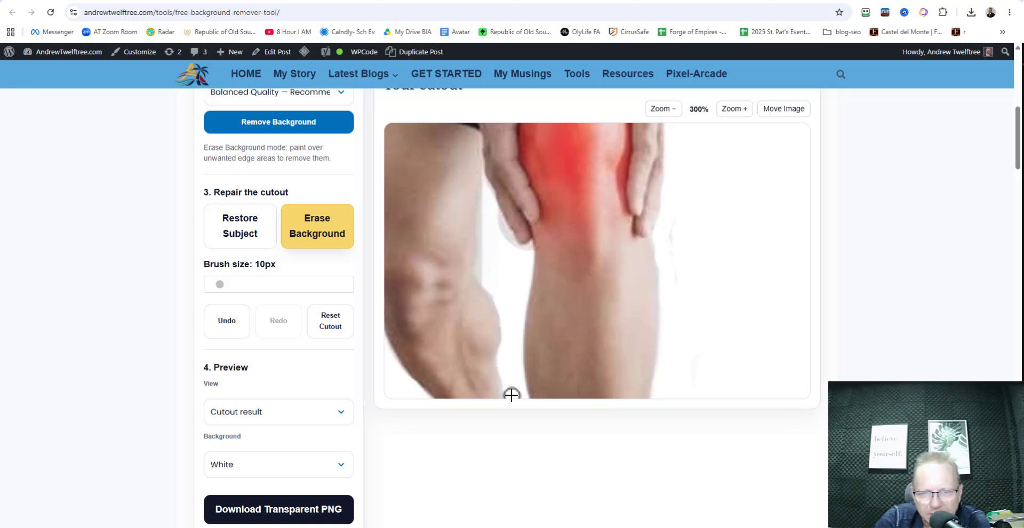
# Erase the remaining background fringe between the two lower legs.
pyautogui.click(780, 109)
pyautogui.moveTo(505, 336)
pyautogui.mouseDown()
pyautogui.moveTo(654, 226)
pyautogui.moveTo(644, 210)
pyautogui.moveTo(636, 215)
pyautogui.mouseUp()
pyautogui.click(298, 228)
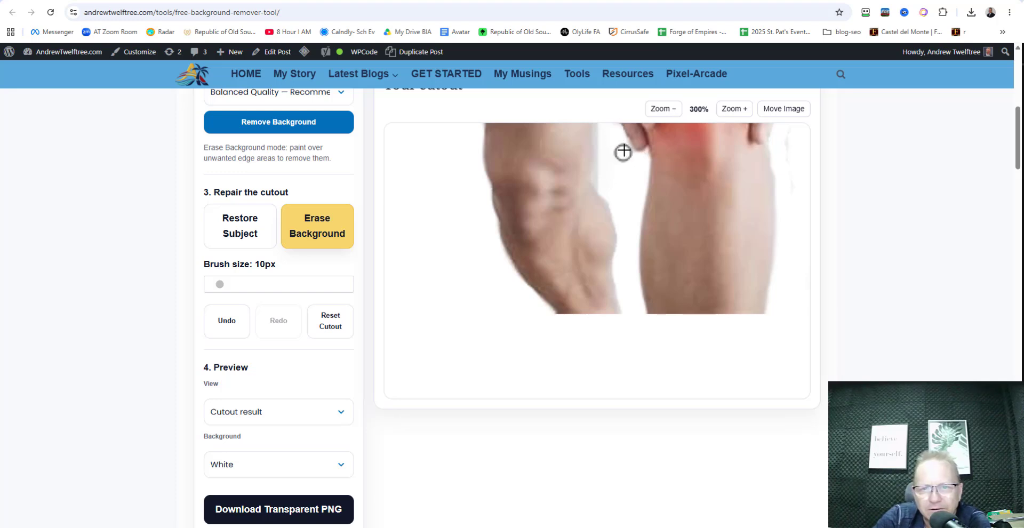
# Erase the background strip between the shorts and the forearm above the watch with a 2px brush.
pyautogui.click(790, 108)
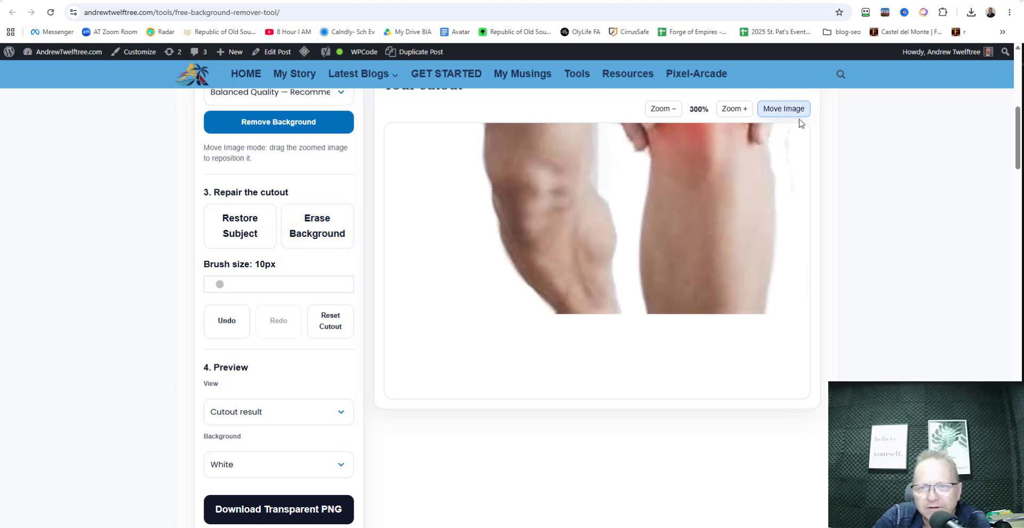
pyautogui.moveTo(783, 173); pyautogui.dragTo(512, 237)
pyautogui.moveTo(472, 192); pyautogui.dragTo(484, 302)
pyautogui.moveTo(767, 298); pyautogui.dragTo(546, 249)
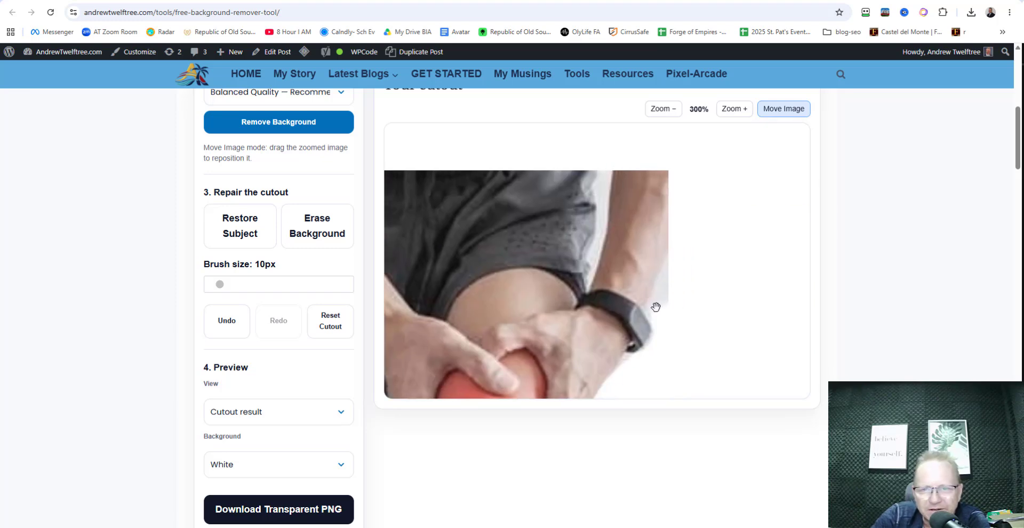
pyautogui.click(309, 231)
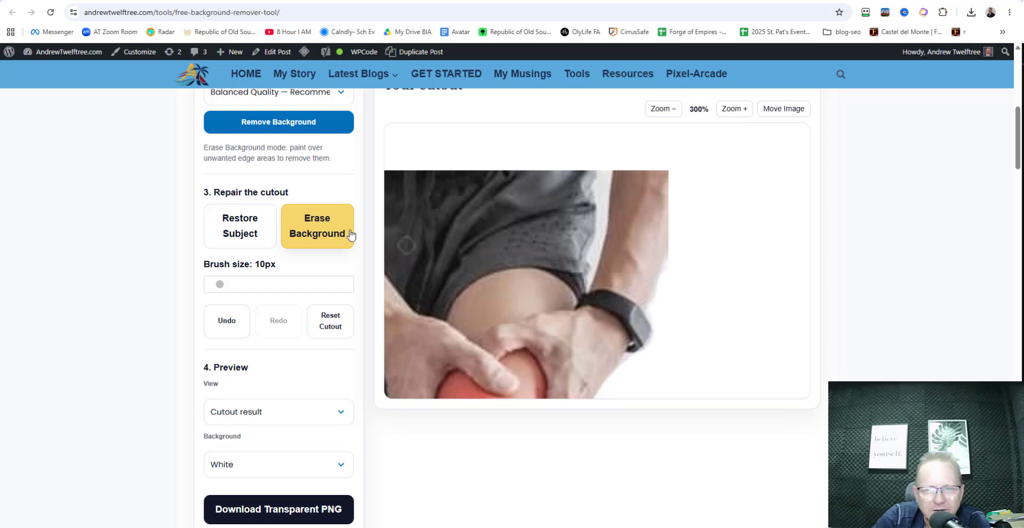
pyautogui.moveTo(218, 284); pyautogui.dragTo(213, 283)
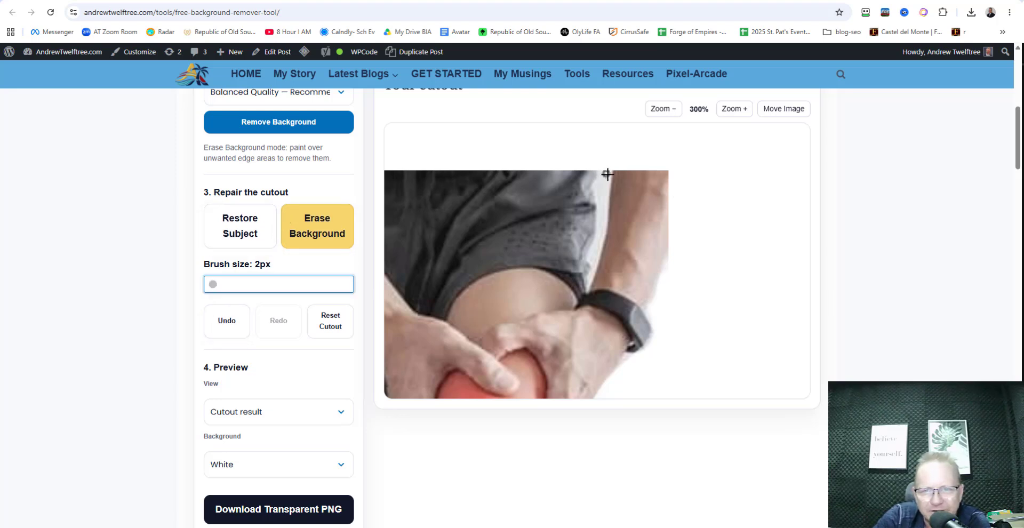
pyautogui.moveTo(608, 183); pyautogui.dragTo(588, 284)
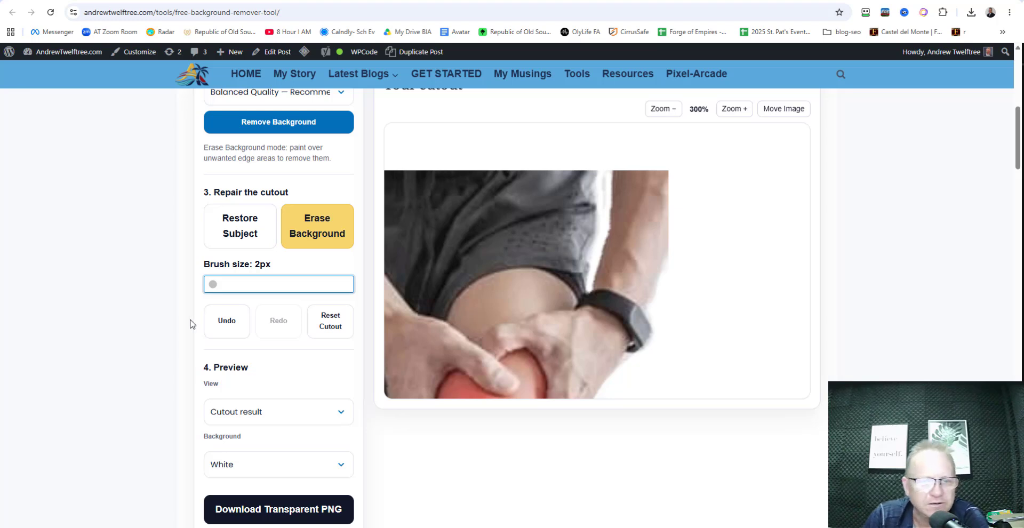
# Switch the preview background to Black and erase the leftover light streaks between the shorts and forearm.
pyautogui.scroll(-1, 255, 382)
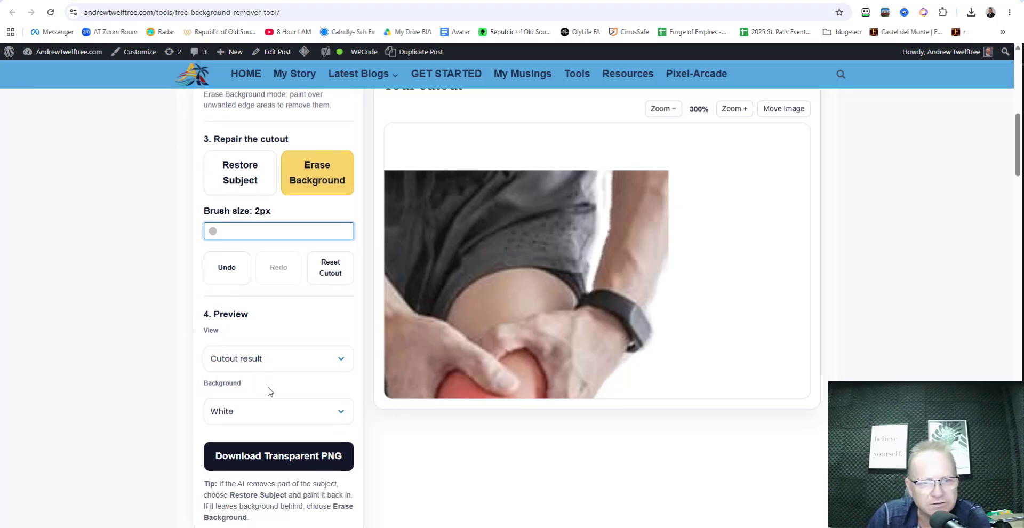
pyautogui.click(275, 415)
pyautogui.click(275, 468)
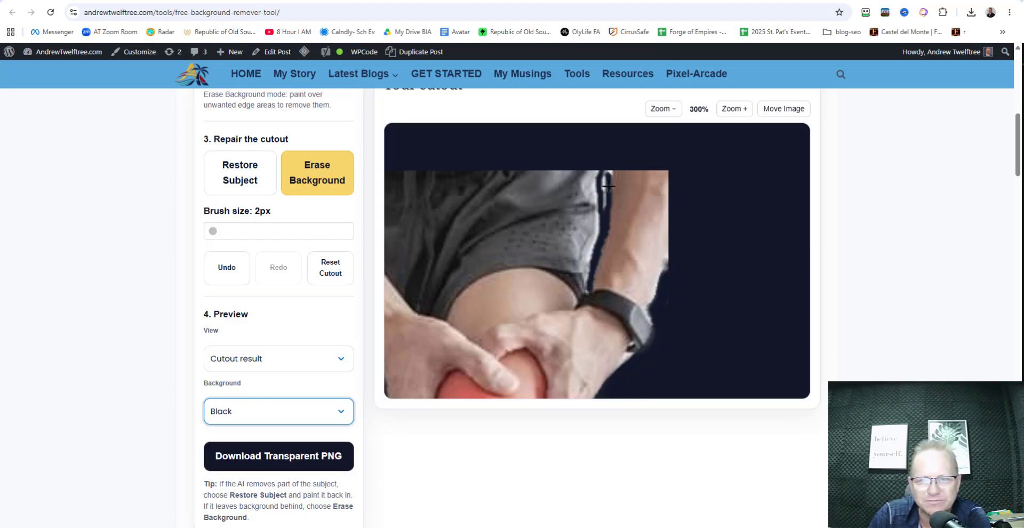
pyautogui.moveTo(603, 185)
pyautogui.mouseDown()
pyautogui.moveTo(602, 210)
pyautogui.moveTo(606, 171)
pyautogui.mouseUp()
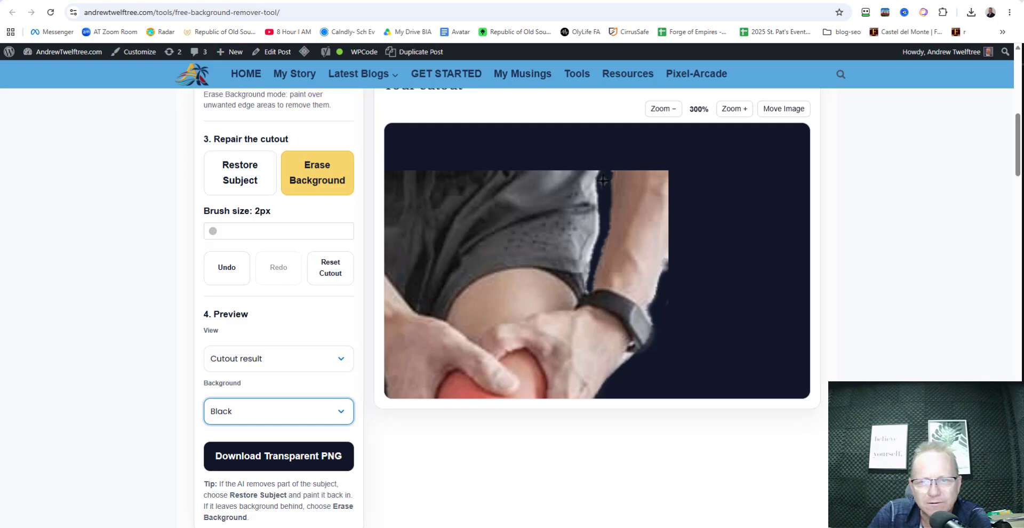
# Reset the zoom to 100% and compare the whole cutout against the White and Black preview backgrounds.
pyautogui.scroll(-3, 660, 374)
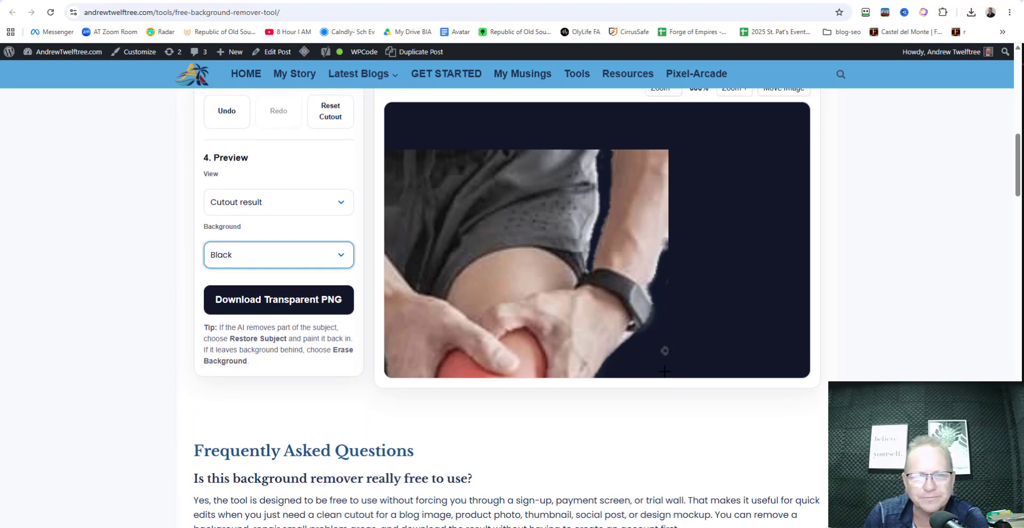
pyautogui.scroll(4, 773, 222)
pyautogui.scroll(1, 773, 221)
pyautogui.click(661, 108)
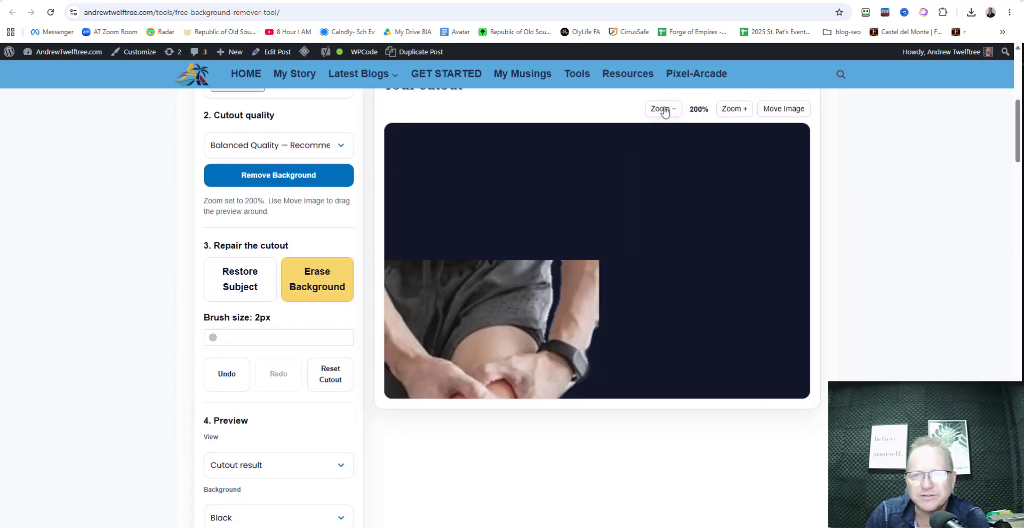
pyautogui.click(661, 109)
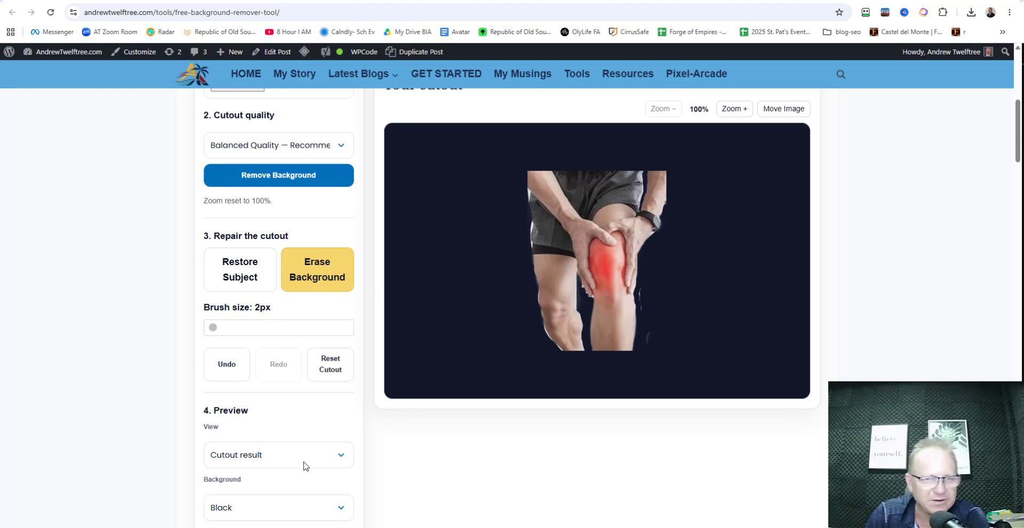
pyautogui.click(288, 515)
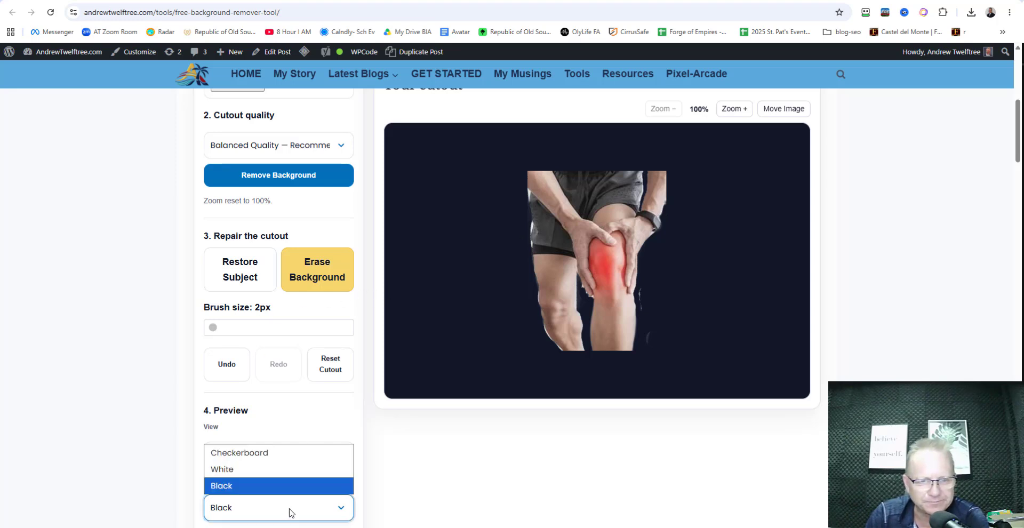
pyautogui.click(292, 471)
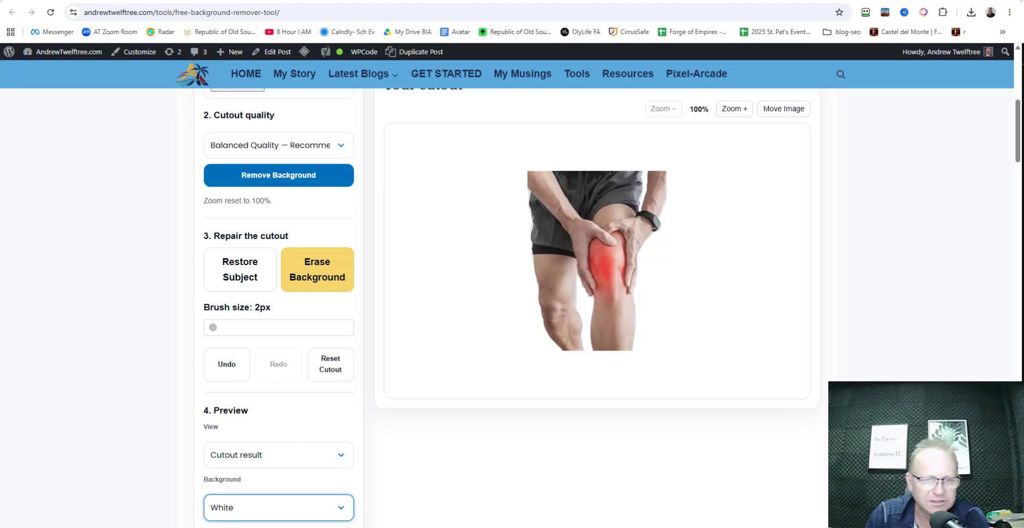
pyautogui.click(245, 510)
pyautogui.click(249, 485)
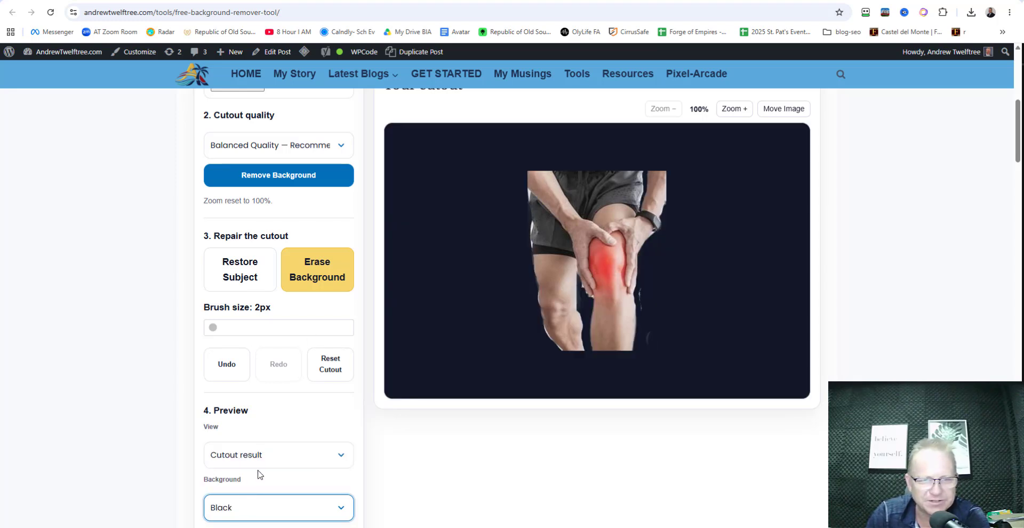
# Erase the white fringe along the outer edge of the shorts with the 2px brush at 400% zoom.
pyautogui.click(214, 329)
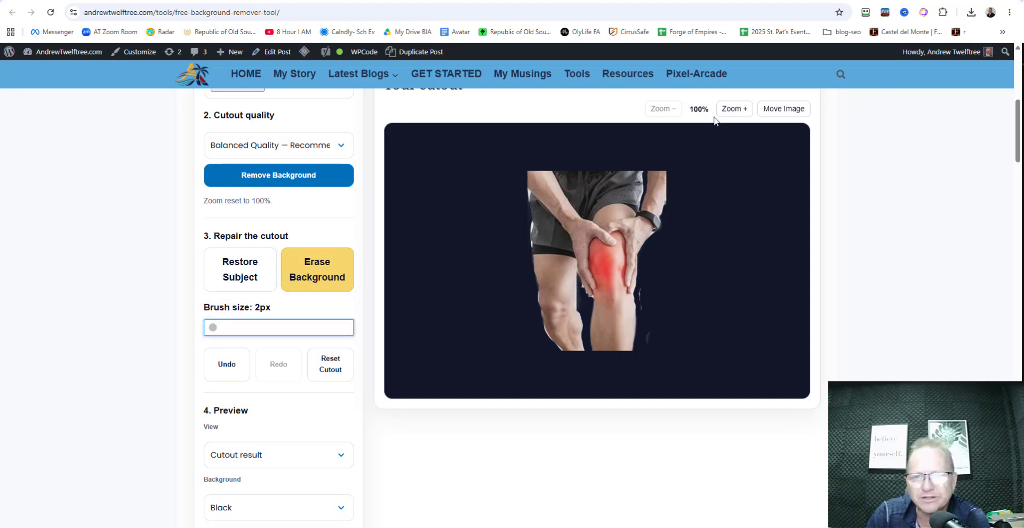
pyautogui.click(737, 109)
pyautogui.click(739, 112)
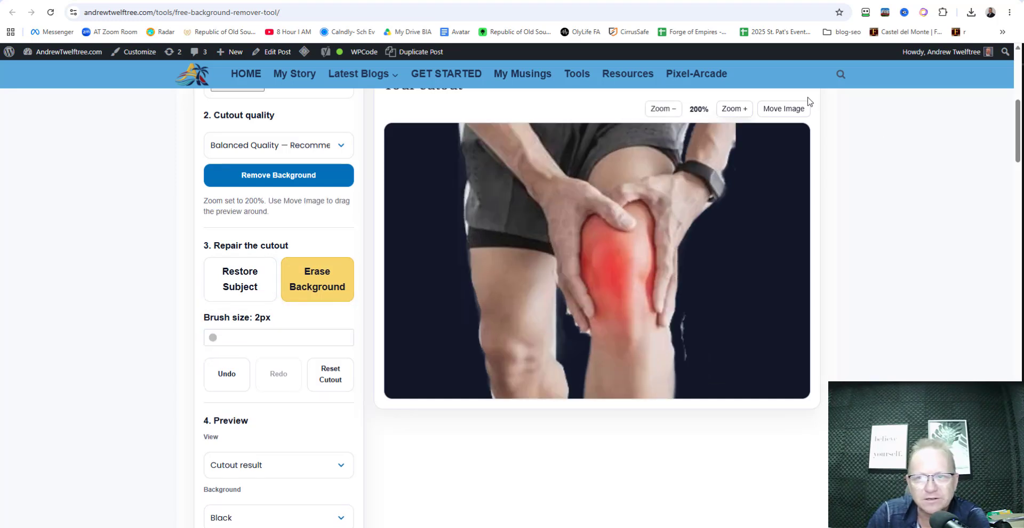
pyautogui.click(800, 113)
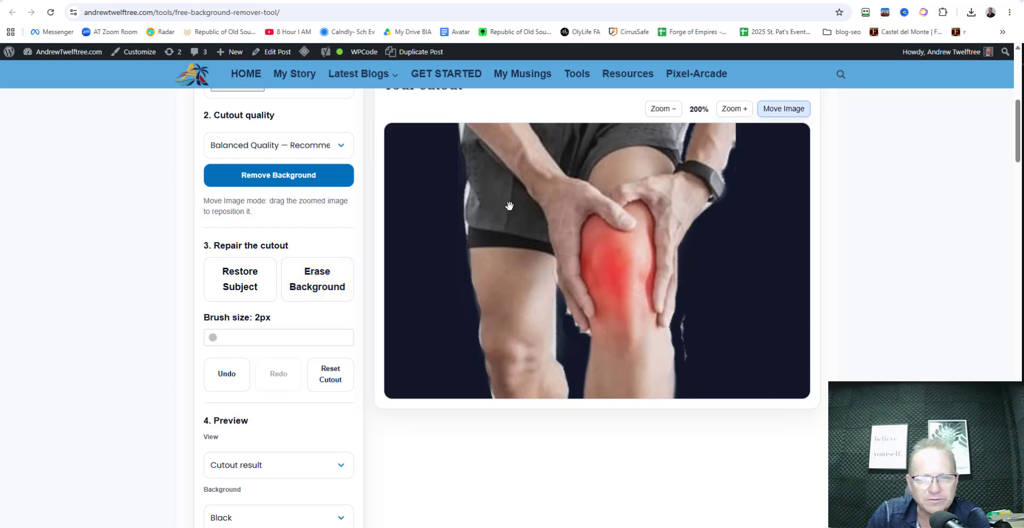
pyautogui.moveTo(510, 206); pyautogui.dragTo(617, 299)
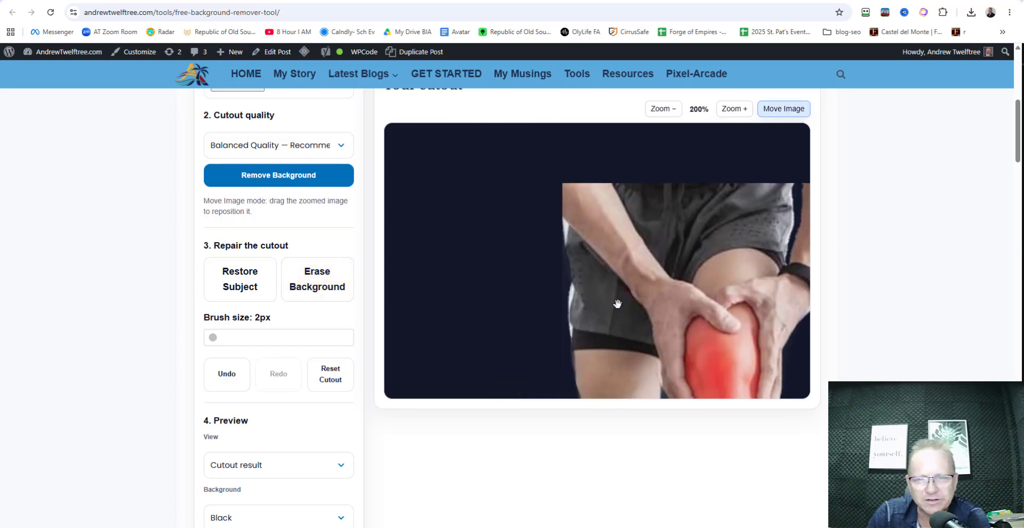
pyautogui.click(738, 110)
pyautogui.click(735, 109)
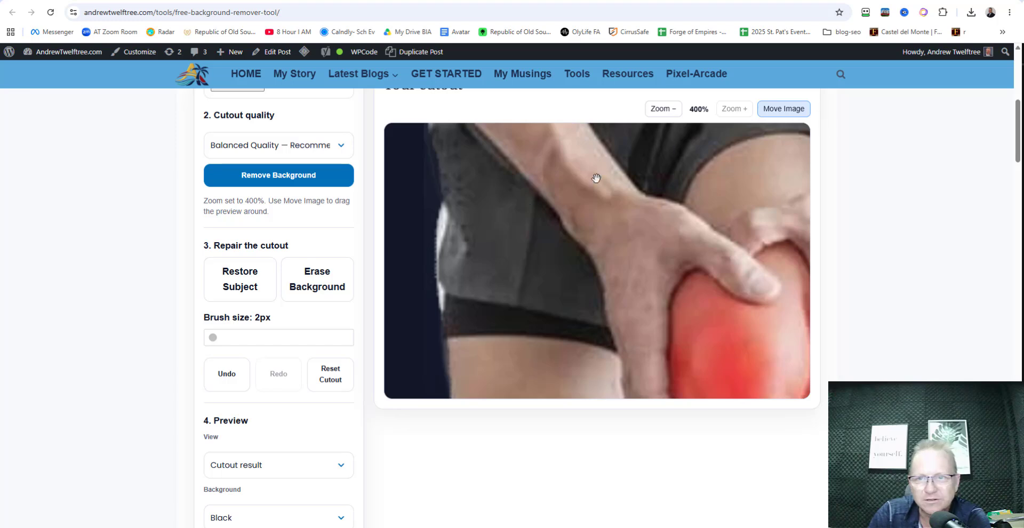
pyautogui.moveTo(596, 177); pyautogui.dragTo(590, 283)
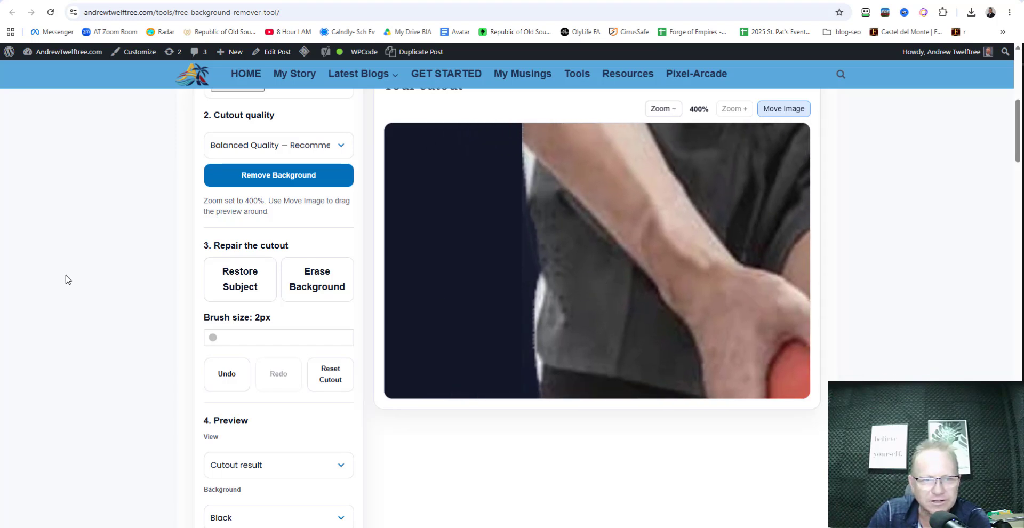
pyautogui.click(315, 283)
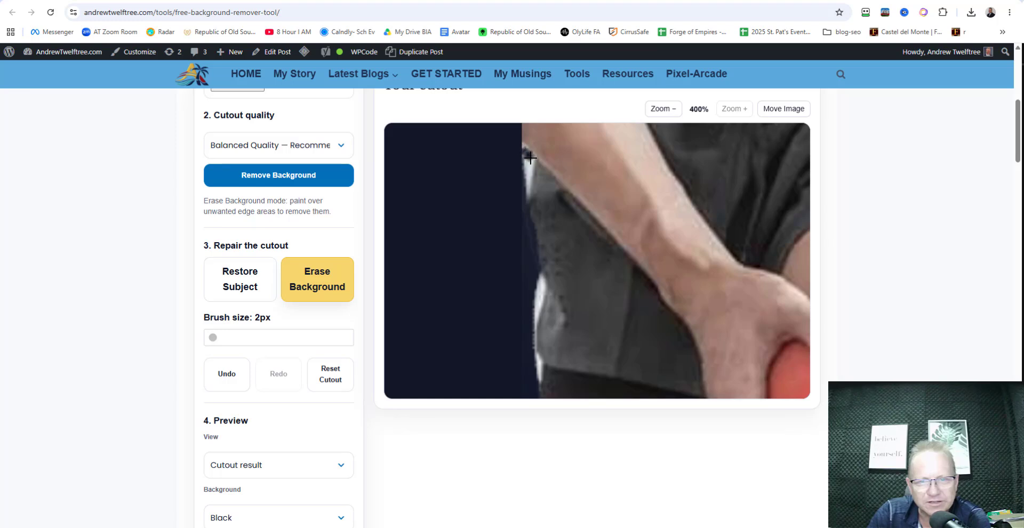
pyautogui.moveTo(529, 164); pyautogui.dragTo(523, 195)
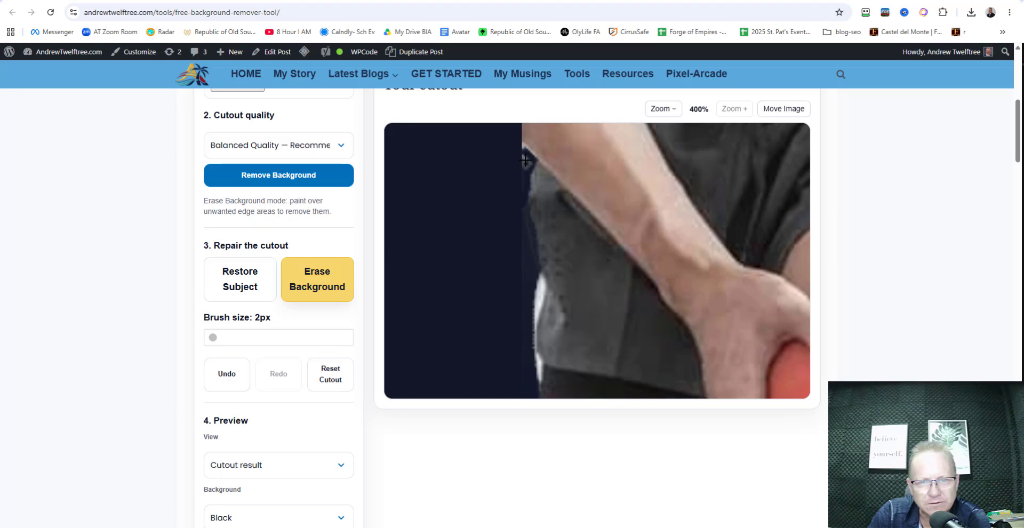
pyautogui.moveTo(551, 295)
pyautogui.mouseDown()
pyautogui.moveTo(540, 283)
pyautogui.moveTo(535, 322)
pyautogui.moveTo(539, 277)
pyautogui.moveTo(530, 329)
pyautogui.mouseUp()
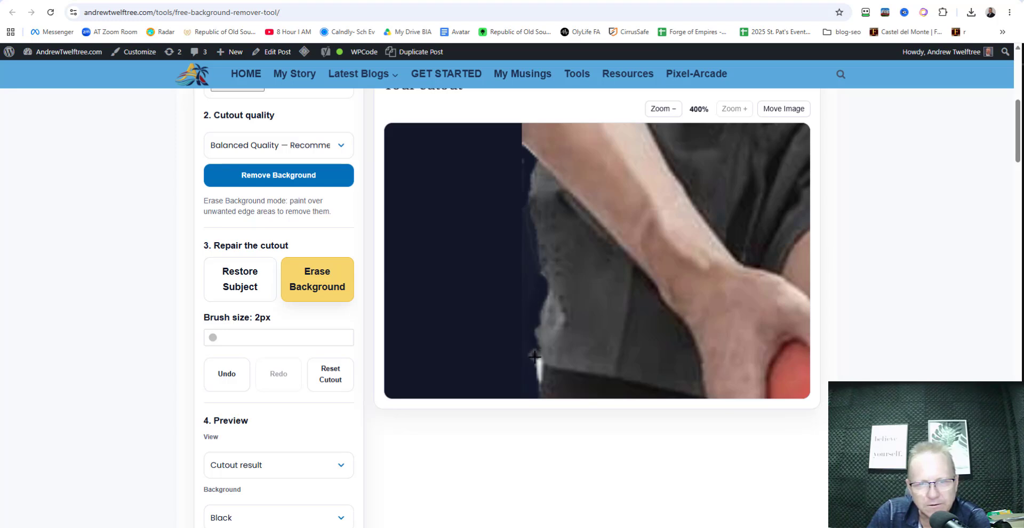
pyautogui.moveTo(539, 374)
pyautogui.mouseDown()
pyautogui.moveTo(537, 386)
pyautogui.moveTo(538, 361)
pyautogui.mouseUp()
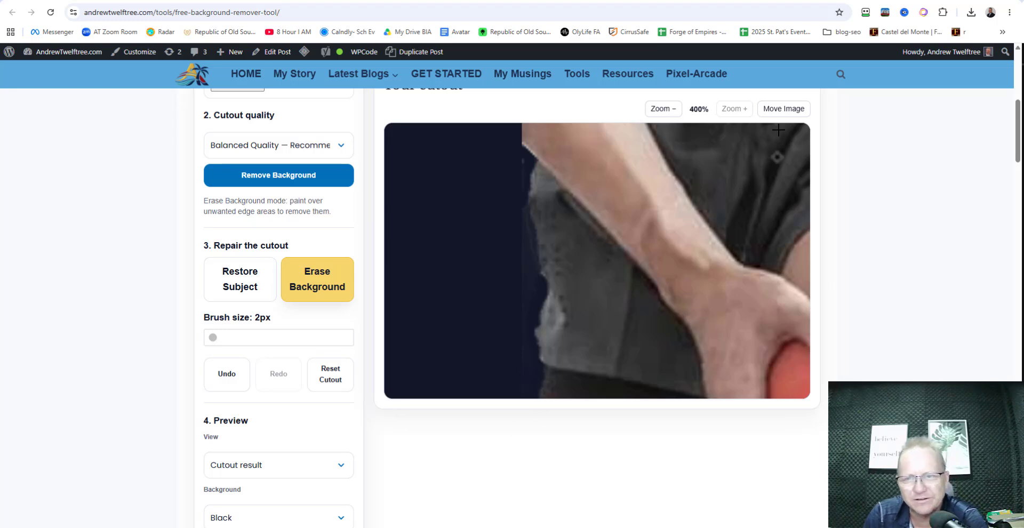
# Erase the white fringe along the outer edge of the bent leg's calf with the 2px brush at 400% zoom.
pyautogui.click(780, 110)
pyautogui.moveTo(617, 299); pyautogui.dragTo(599, 281)
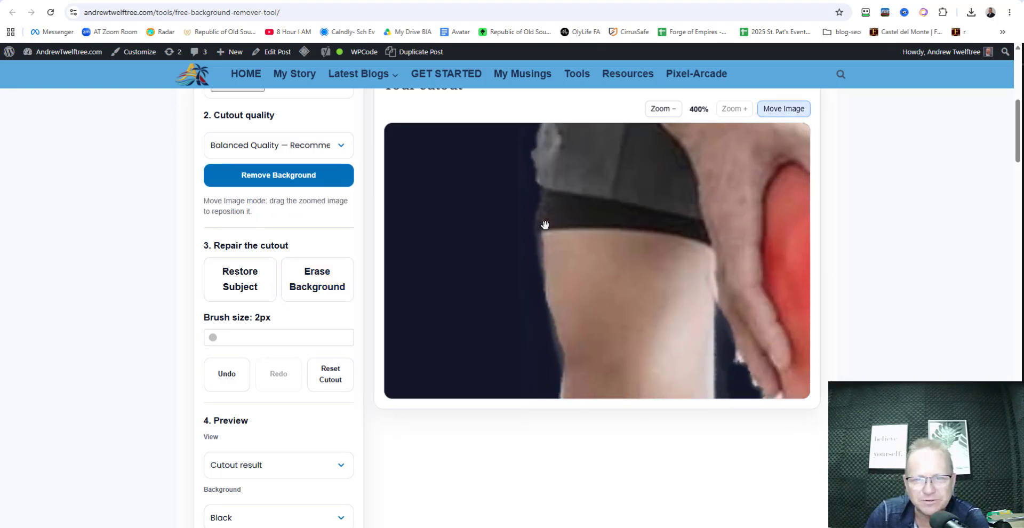
pyautogui.moveTo(607, 367); pyautogui.dragTo(532, 109)
pyautogui.moveTo(552, 216); pyautogui.dragTo(536, 165)
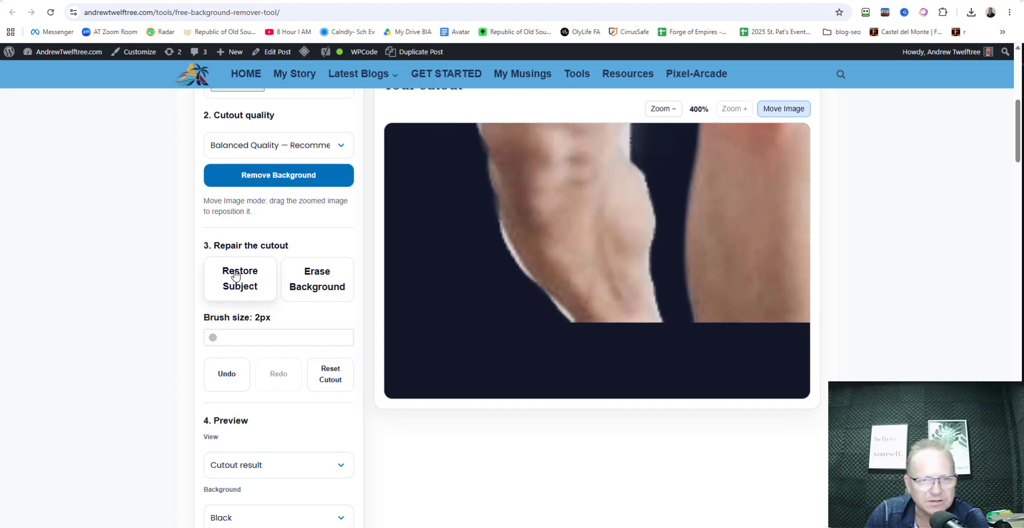
pyautogui.click(314, 283)
pyautogui.moveTo(496, 231); pyautogui.dragTo(532, 291)
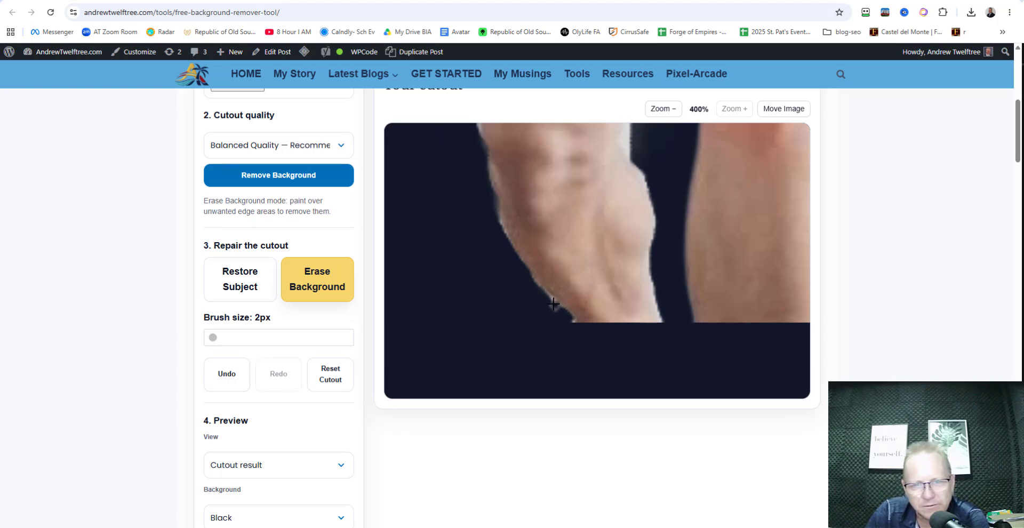
pyautogui.moveTo(542, 293); pyautogui.dragTo(567, 320)
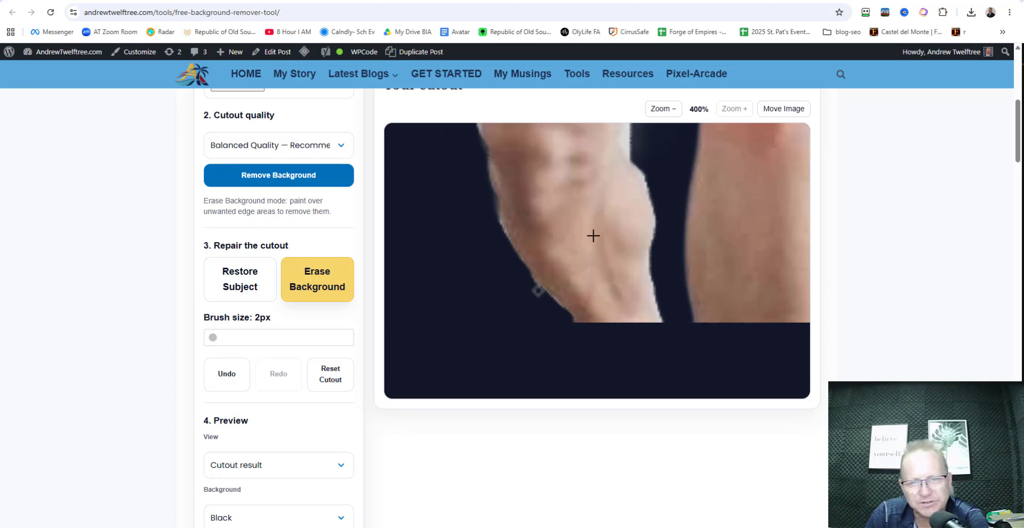
# Erase the faint arc and the light streak floating in the background beside the standing leg's shin.
pyautogui.click(786, 109)
pyautogui.moveTo(669, 159); pyautogui.dragTo(380, 120)
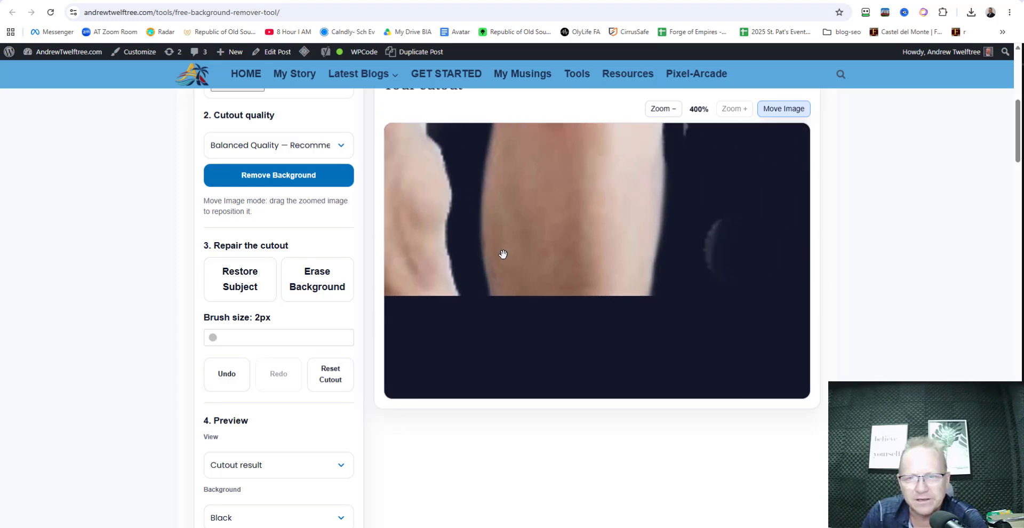
pyautogui.moveTo(704, 189)
pyautogui.mouseDown()
pyautogui.moveTo(706, 258)
pyautogui.moveTo(695, 234)
pyautogui.mouseUp()
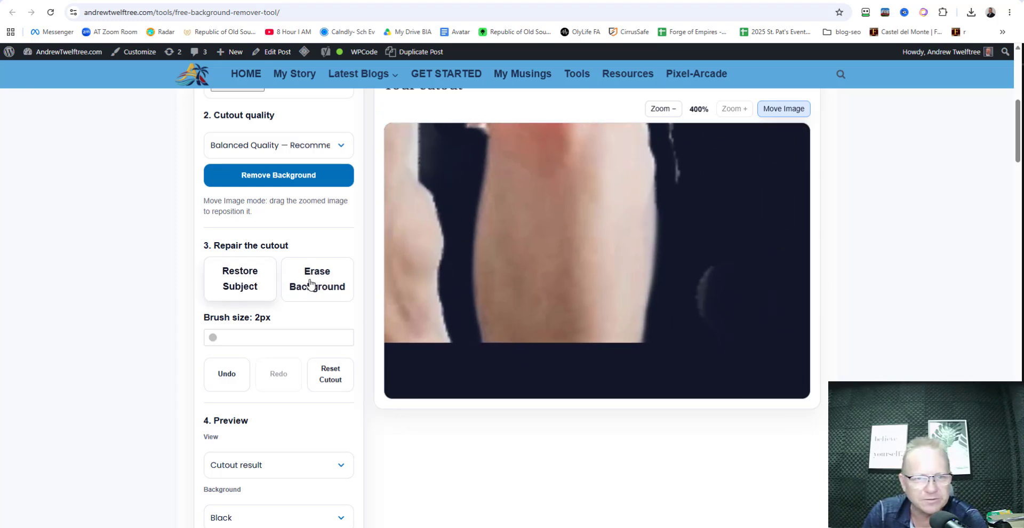
pyautogui.click(315, 283)
pyautogui.moveTo(717, 269)
pyautogui.mouseDown()
pyautogui.moveTo(705, 275)
pyautogui.moveTo(702, 304)
pyautogui.moveTo(702, 274)
pyautogui.moveTo(710, 279)
pyautogui.mouseUp()
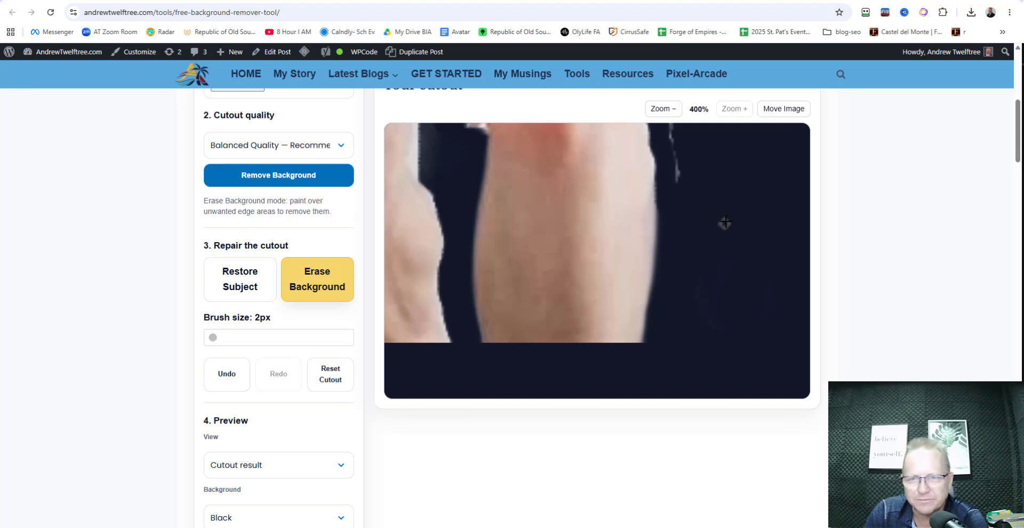
pyautogui.moveTo(671, 131)
pyautogui.mouseDown()
pyautogui.moveTo(678, 187)
pyautogui.moveTo(671, 129)
pyautogui.mouseUp()
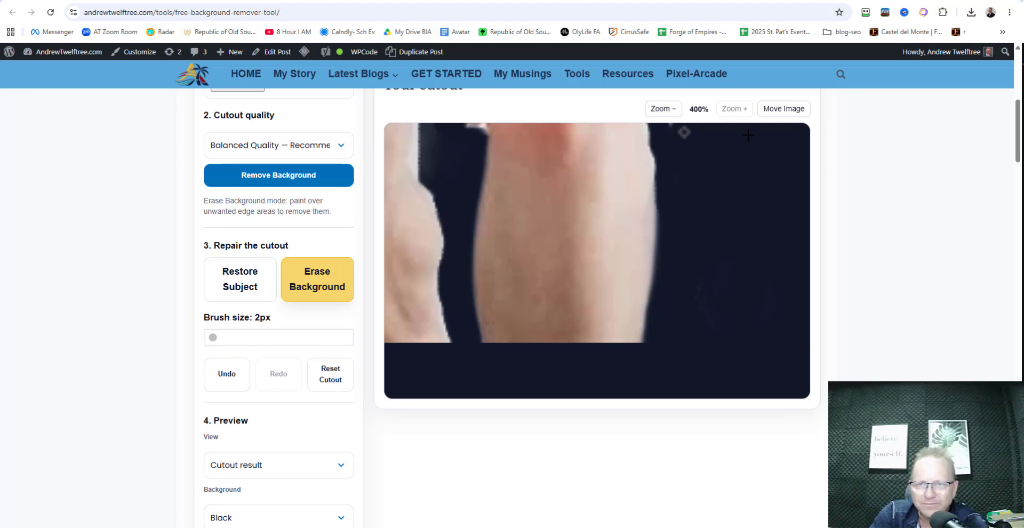
# Erase the remaining light streak in the background beside the hand on the outer side of the knee.
pyautogui.click(791, 112)
pyautogui.moveTo(745, 165); pyautogui.dragTo(731, 282)
pyautogui.click(338, 283)
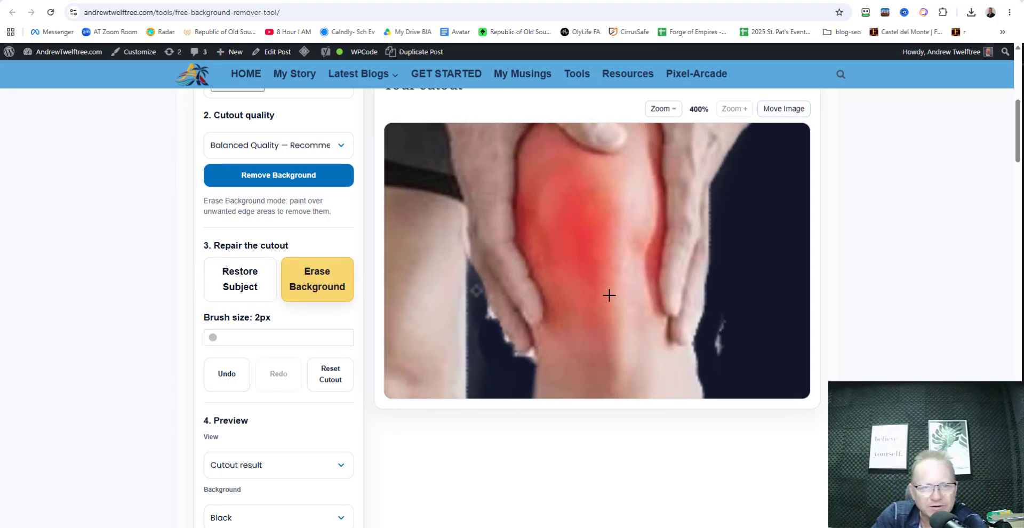
pyautogui.moveTo(723, 326)
pyautogui.mouseDown()
pyautogui.moveTo(719, 360)
pyautogui.moveTo(729, 315)
pyautogui.mouseUp()
# Clean up the fingertips between the legs, restoring the adjacent knee edge and erasing the white fringe along the fingers with the 2px brush.
pyautogui.moveTo(544, 339)
pyautogui.mouseDown()
pyautogui.moveTo(532, 370)
pyautogui.moveTo(529, 358)
pyautogui.mouseUp()
pyautogui.click(224, 278)
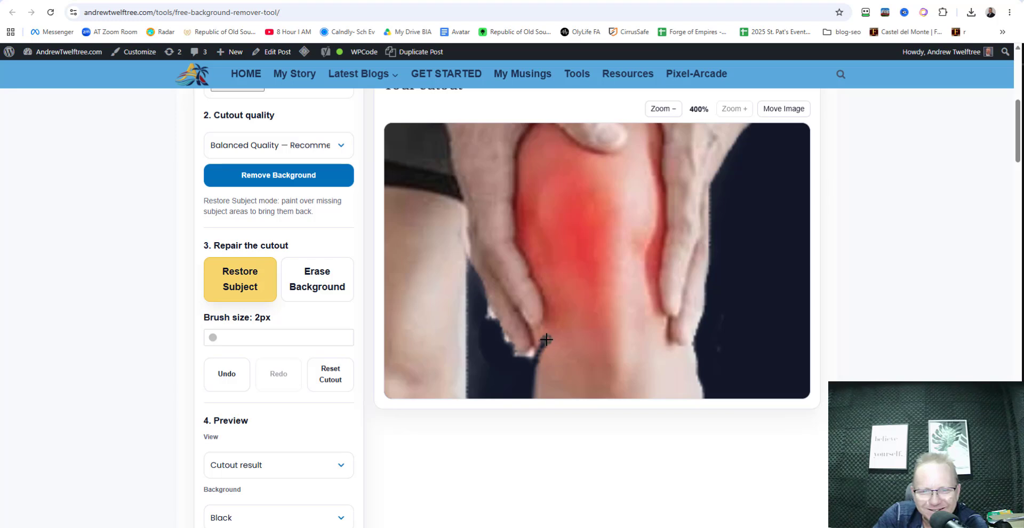
pyautogui.moveTo(546, 340)
pyautogui.mouseDown()
pyautogui.moveTo(540, 356)
pyautogui.moveTo(549, 327)
pyautogui.moveTo(544, 343)
pyautogui.mouseUp()
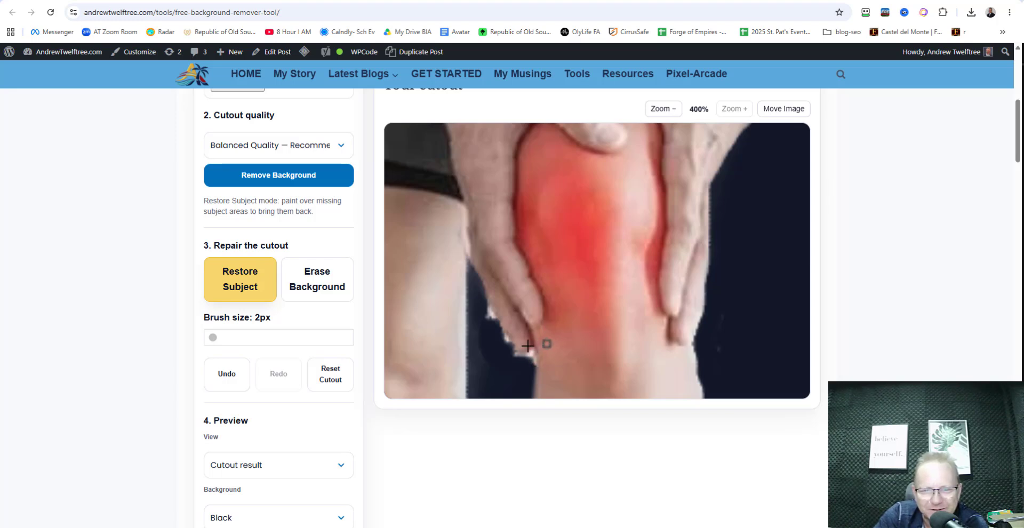
pyautogui.click(305, 278)
pyautogui.moveTo(490, 315)
pyautogui.mouseDown()
pyautogui.moveTo(498, 348)
pyautogui.moveTo(501, 337)
pyautogui.moveTo(529, 355)
pyautogui.mouseUp()
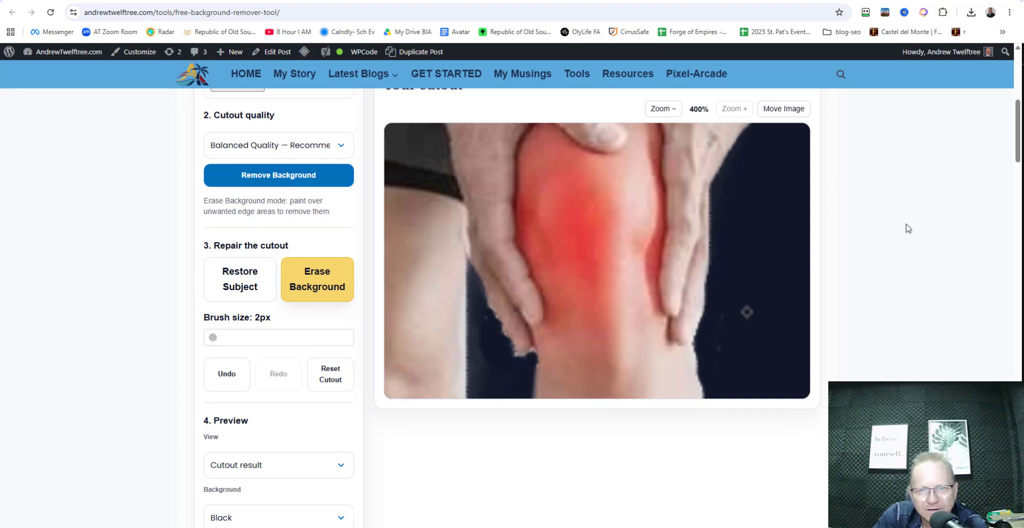
# Review the whole cutout at 100% zoom, and zoom back in to 400% to examine the edges around the knee.
pyautogui.click(662, 110)
pyautogui.click(663, 110)
pyautogui.click(663, 110)
pyautogui.click(663, 109)
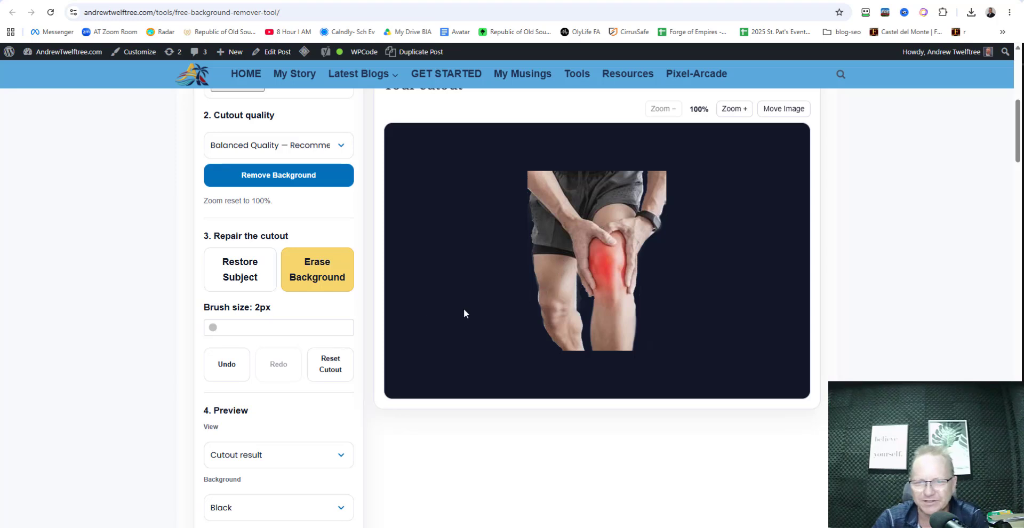
pyautogui.click(211, 329)
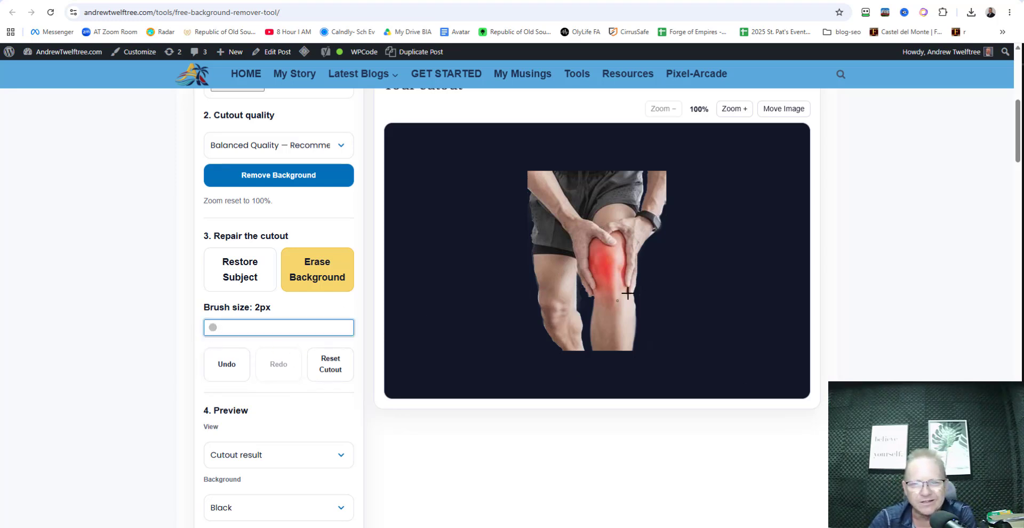
pyautogui.click(735, 109)
pyautogui.click(735, 110)
pyautogui.click(735, 110)
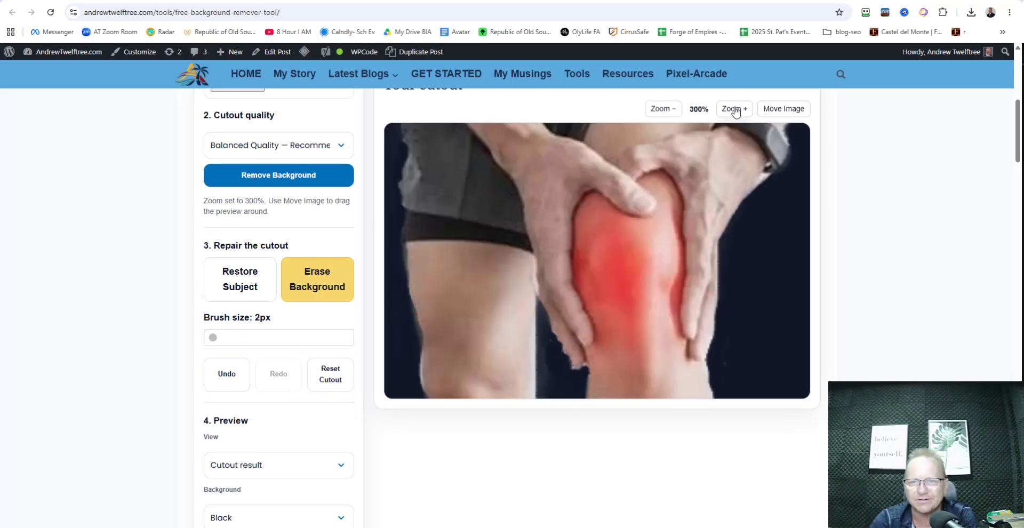
pyautogui.click(735, 110)
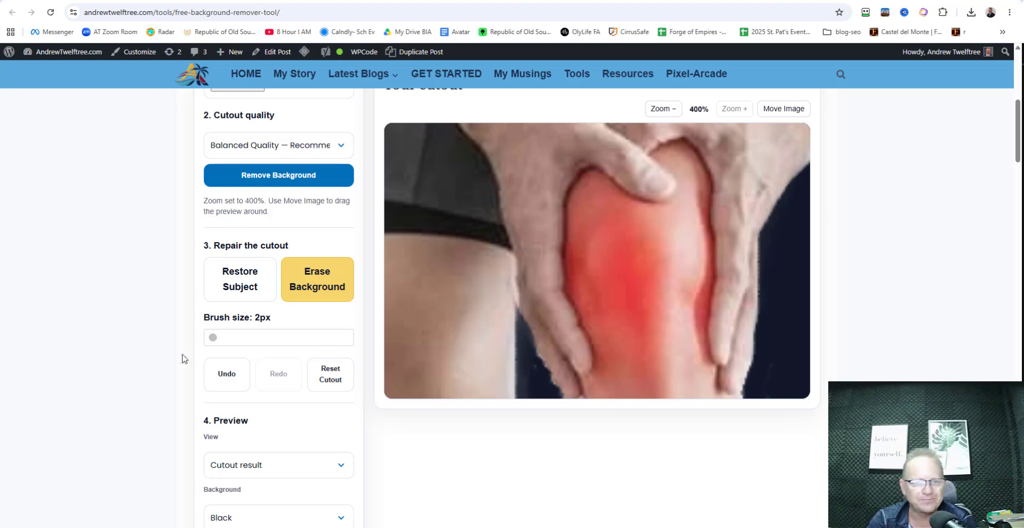
# Switch the preview to Mask view and zoom out to 100% to examine the whole mask.
pyautogui.scroll(-4, 261, 291)
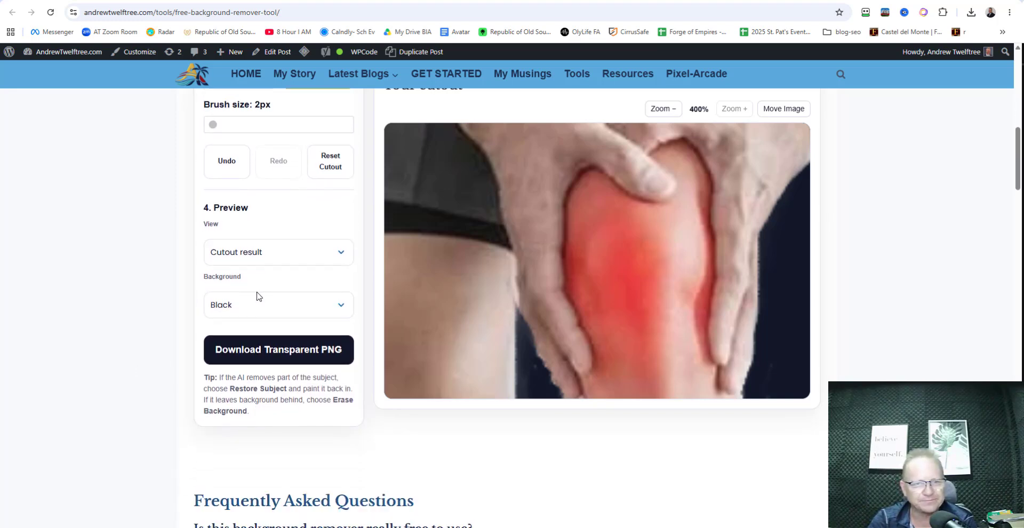
pyautogui.scroll(1, 257, 296)
pyautogui.click(260, 314)
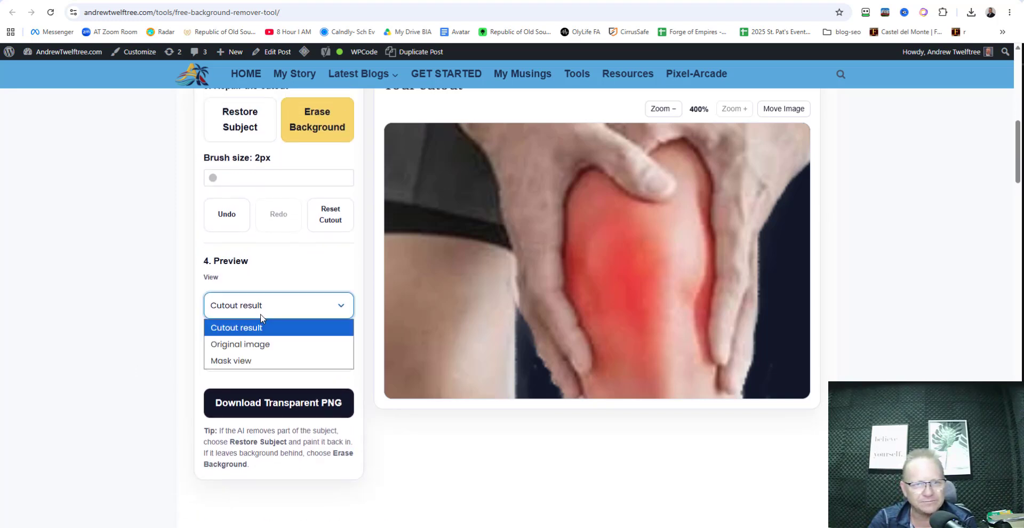
pyautogui.click(256, 360)
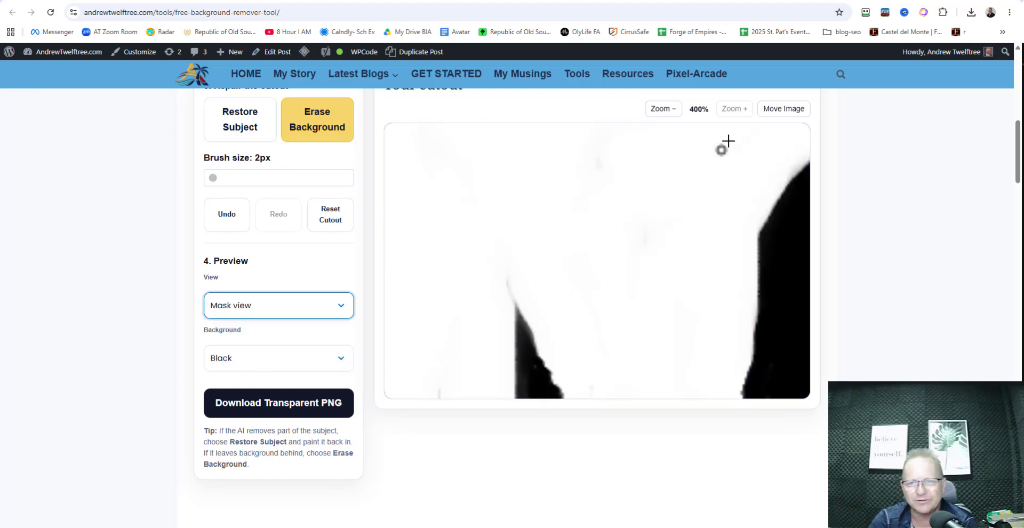
pyautogui.click(664, 109)
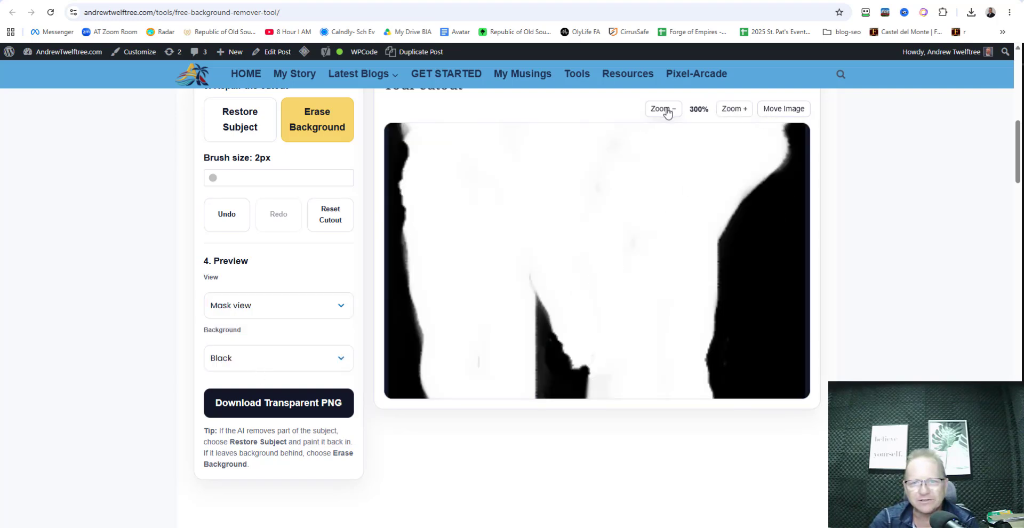
pyautogui.click(664, 108)
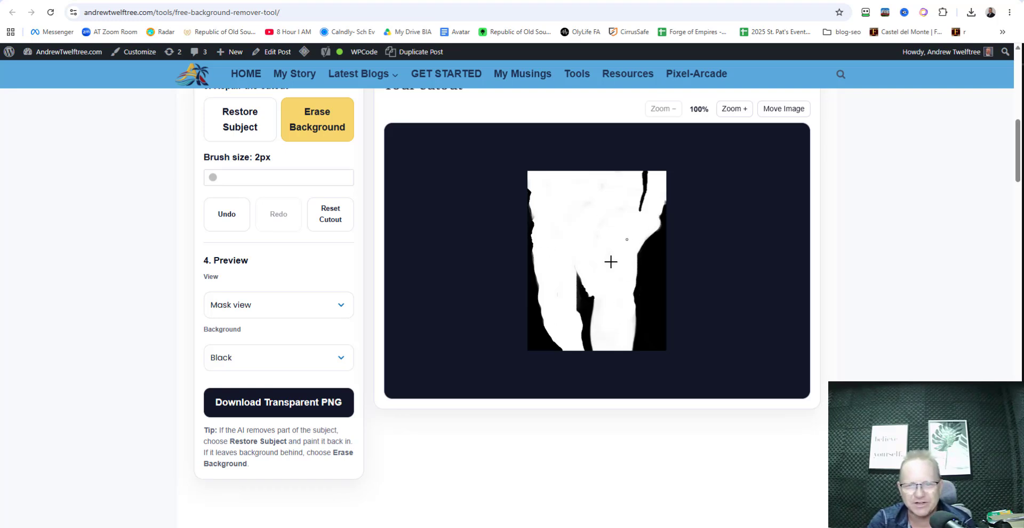
# Set the preview background to Checkerboard and switch the view back to Cutout result.
pyautogui.click(243, 357)
pyautogui.click(245, 380)
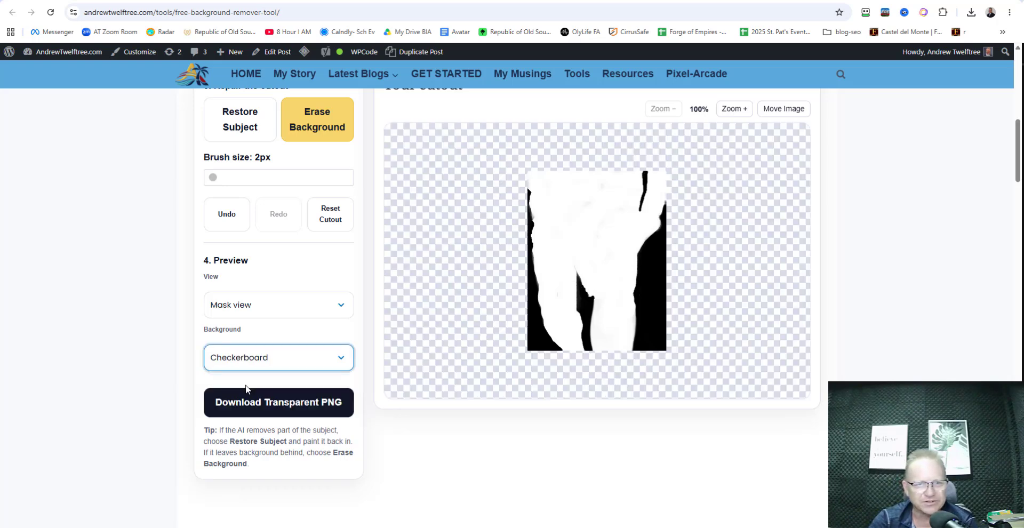
pyautogui.click(292, 314)
pyautogui.click(286, 326)
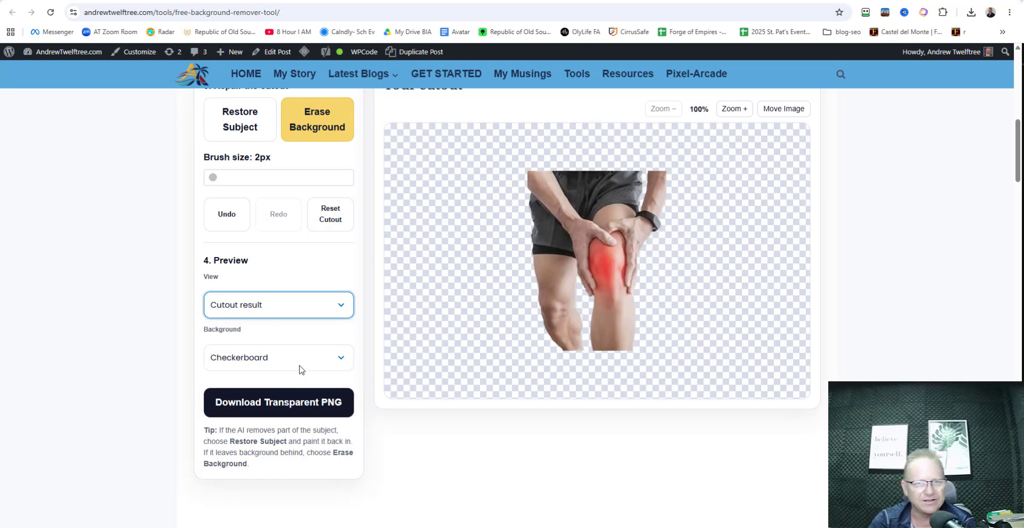
pyautogui.scroll(-2, 300, 367)
pyautogui.scroll(4, 303, 367)
pyautogui.scroll(4, 303, 299)
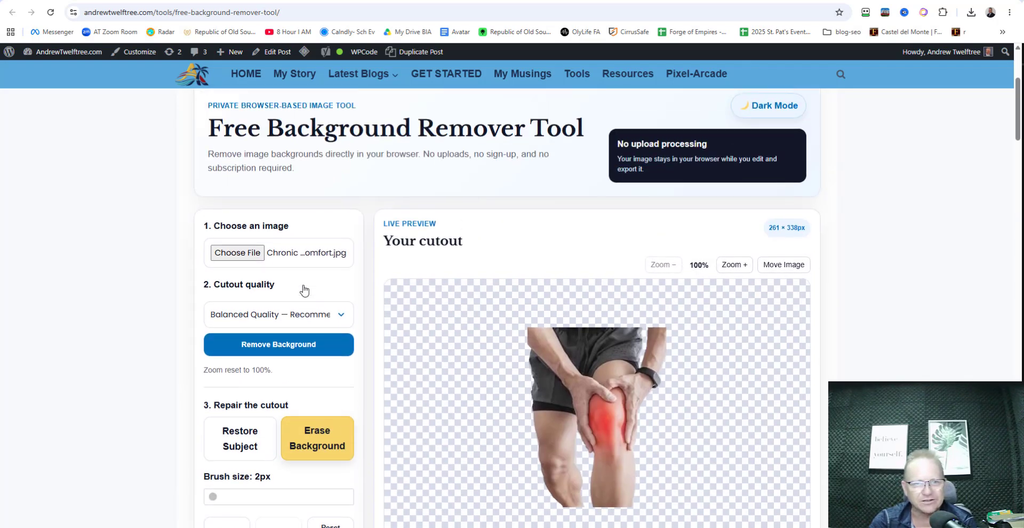
pyautogui.scroll(-2, 300, 304)
pyautogui.scroll(-2, 299, 304)
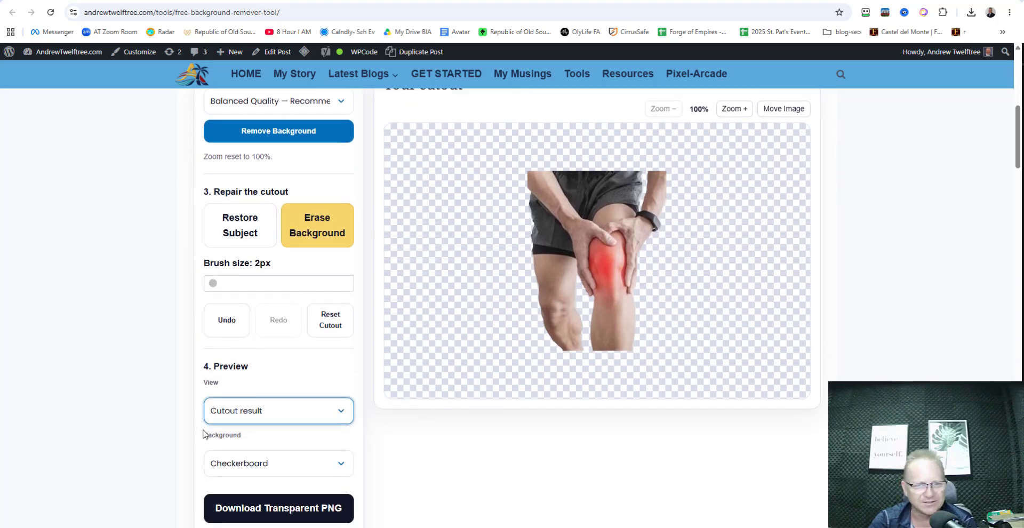
pyautogui.scroll(-4, 202, 432)
pyautogui.scroll(7, 203, 433)
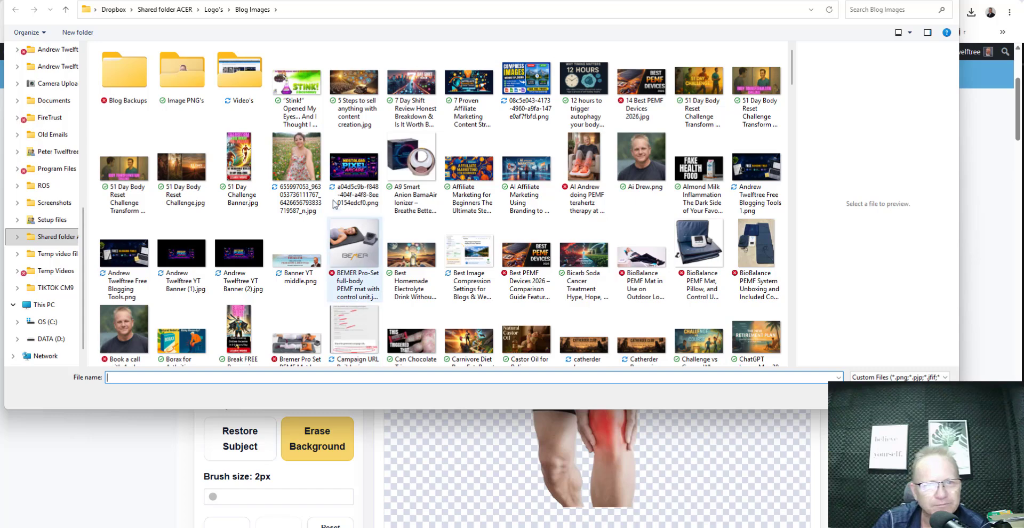
pyautogui.click(313, 163)
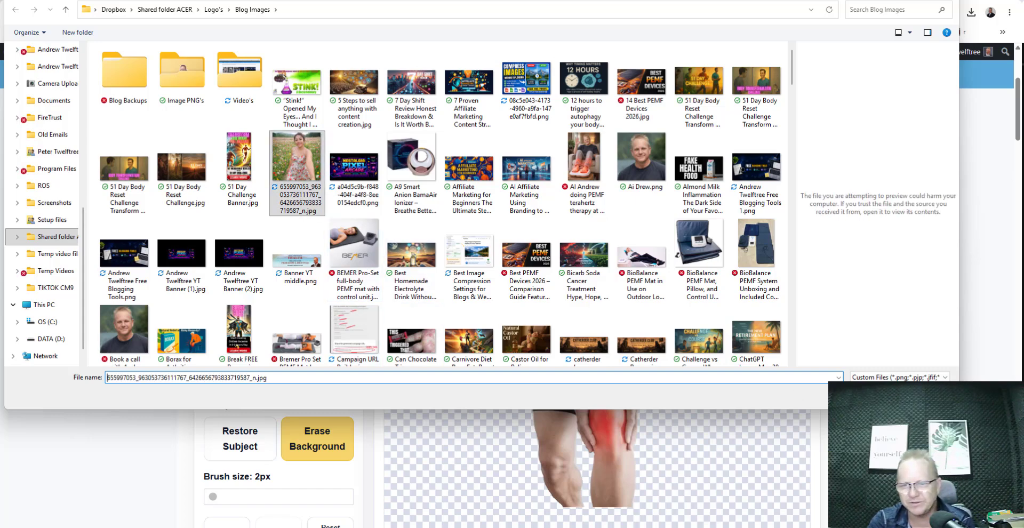
pyautogui.click(874, 396)
pyautogui.scroll(-2, 702, 297)
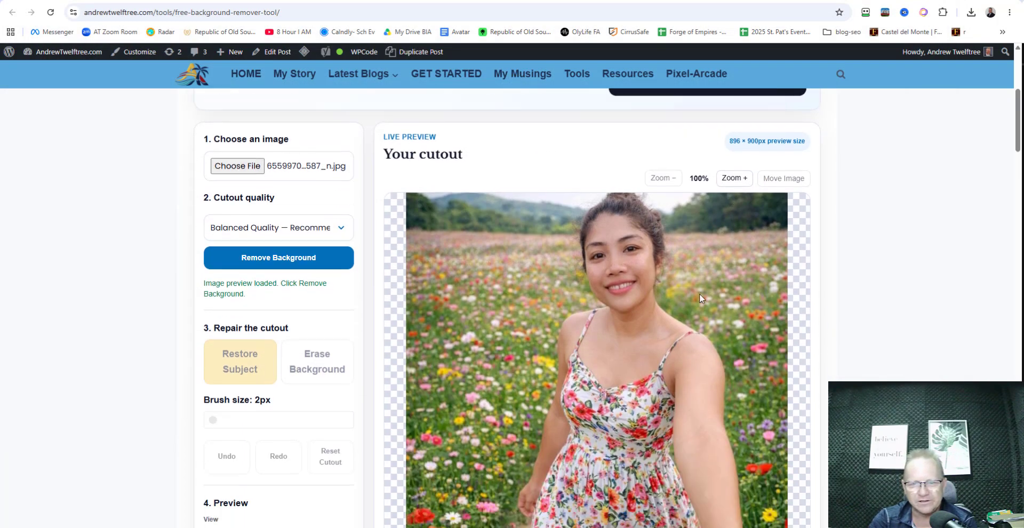
pyautogui.scroll(-3, 699, 294)
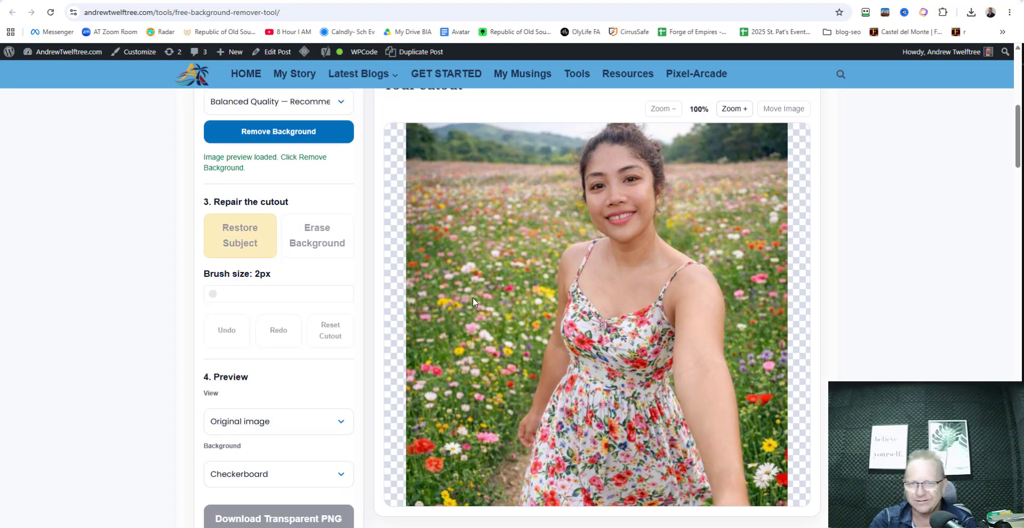
# Remove the background from the flower-field photo at Balanced Quality, letting the unresponsive page continue until processing finishes, and look over the cutout.
pyautogui.click(294, 136)
pyautogui.scroll(2, 977, 297)
pyautogui.scroll(-2, 977, 297)
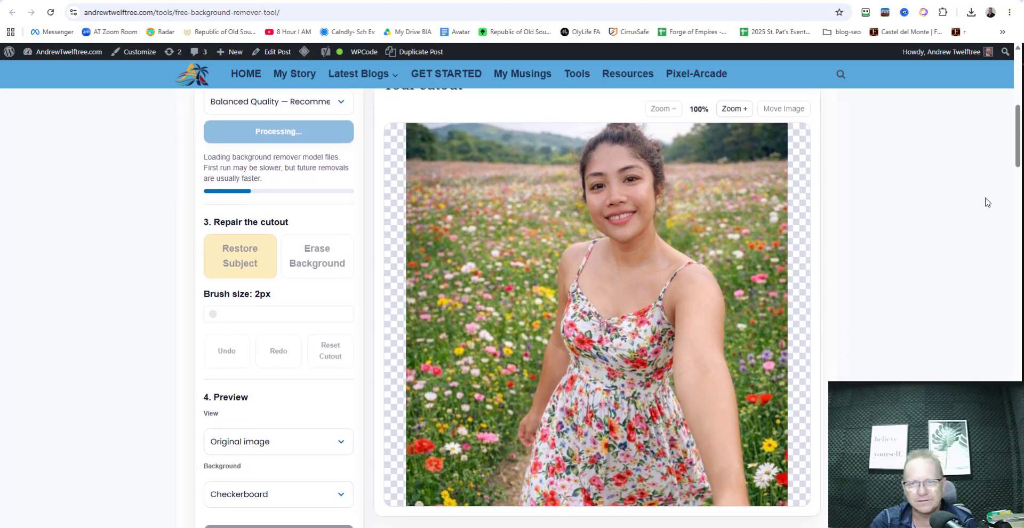
pyautogui.scroll(-4, 990, 207)
pyautogui.scroll(6, 990, 208)
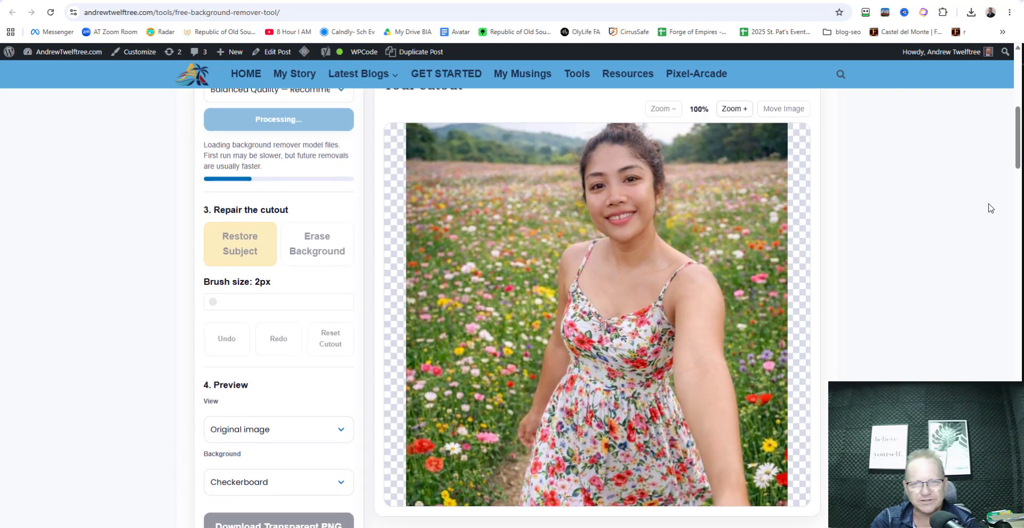
pyautogui.scroll(2, 991, 208)
pyautogui.scroll(-4, 991, 208)
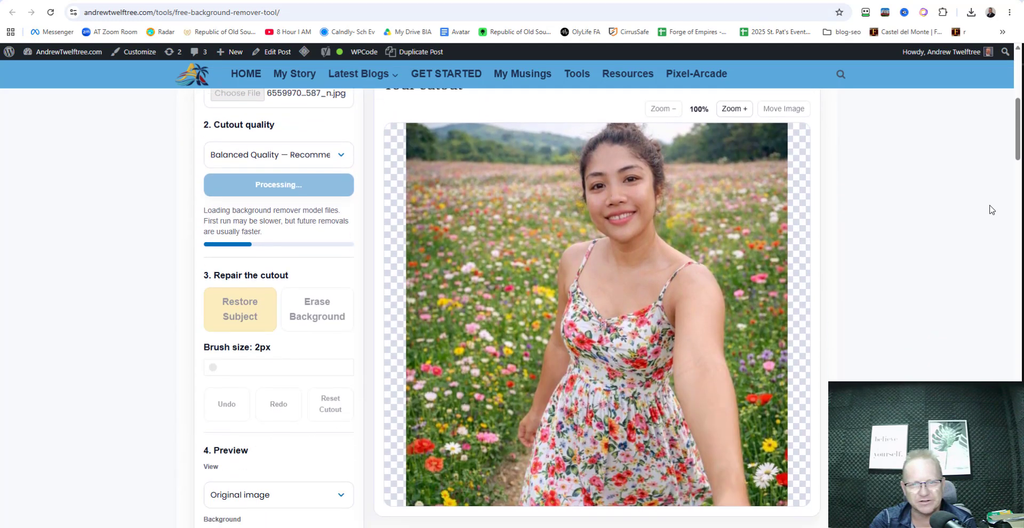
pyautogui.scroll(2, 990, 210)
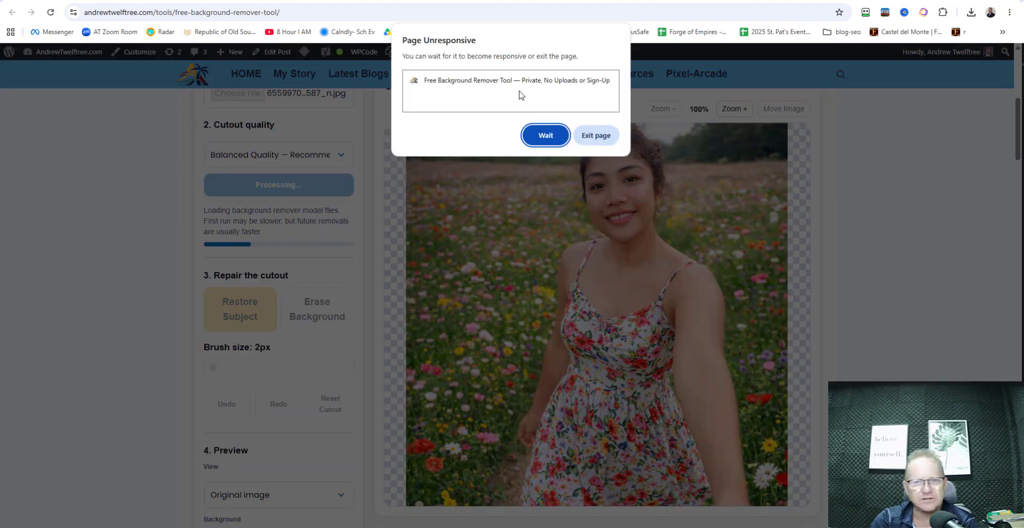
pyautogui.click(545, 136)
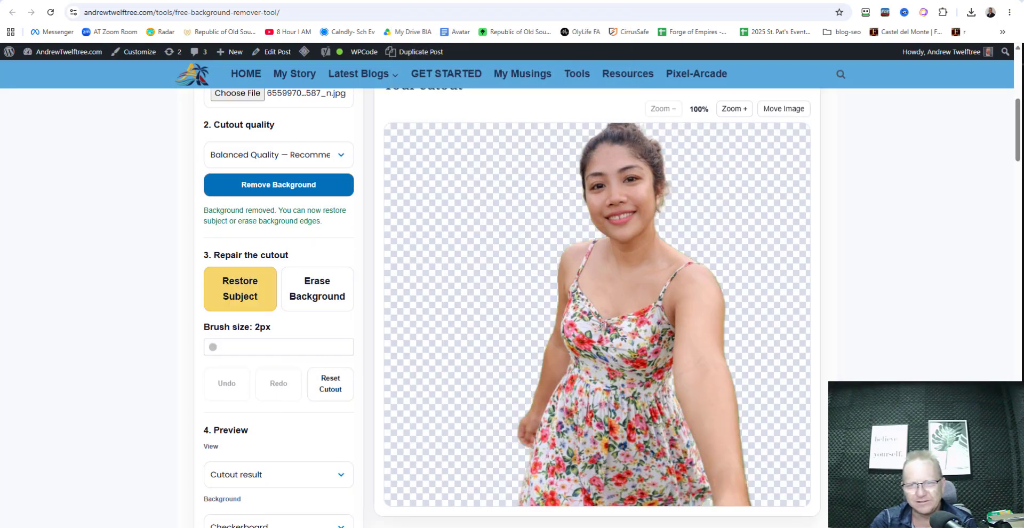
pyautogui.scroll(-2, 837, 296)
pyautogui.scroll(2, 807, 304)
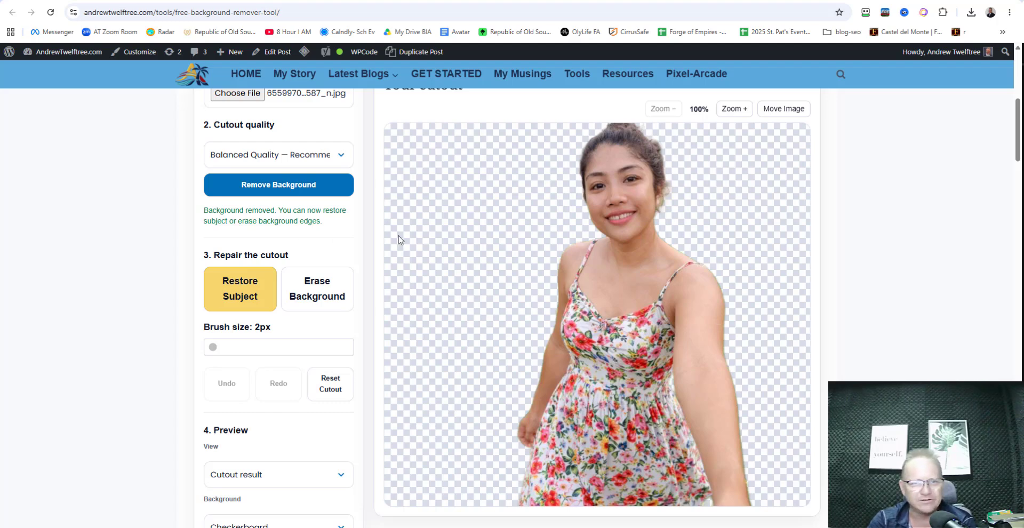
# Look over the flower-field cutout and the tool's controls, and open the site's Tools page.
pyautogui.scroll(4, 430, 201)
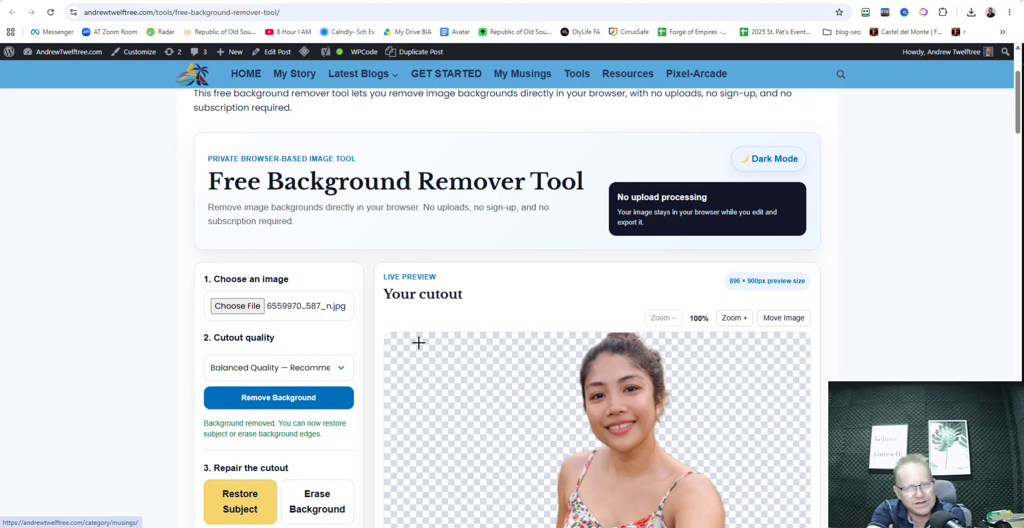
pyautogui.scroll(-5, 553, 455)
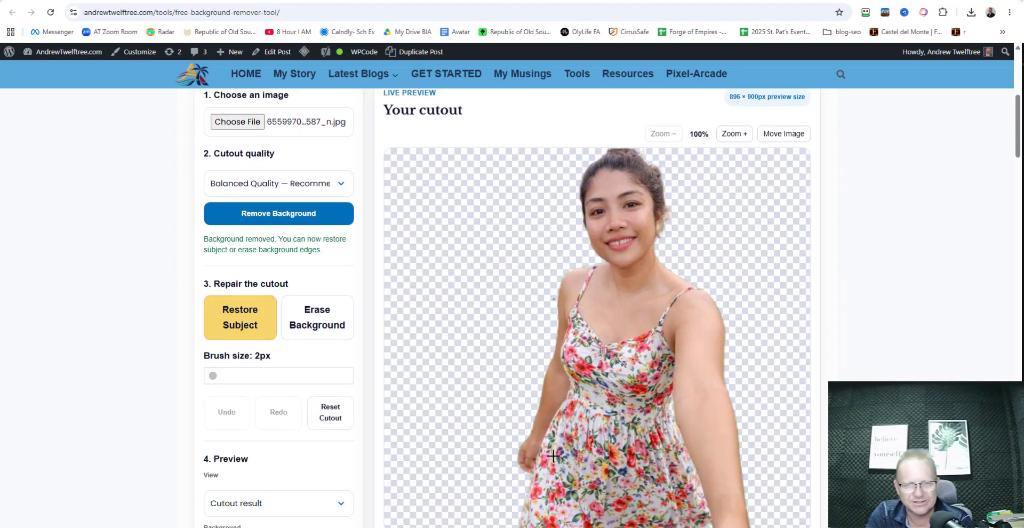
pyautogui.scroll(-3, 481, 427)
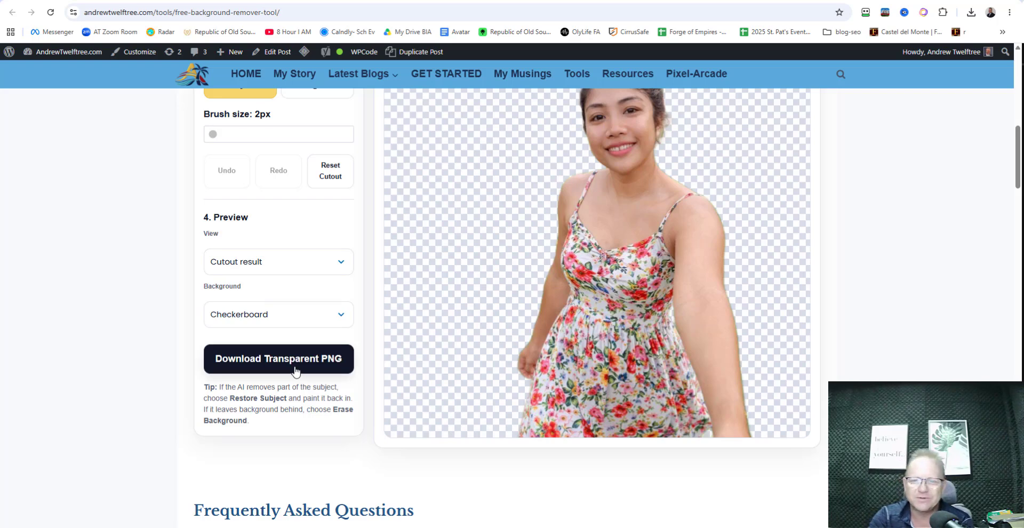
pyautogui.scroll(4, 299, 368)
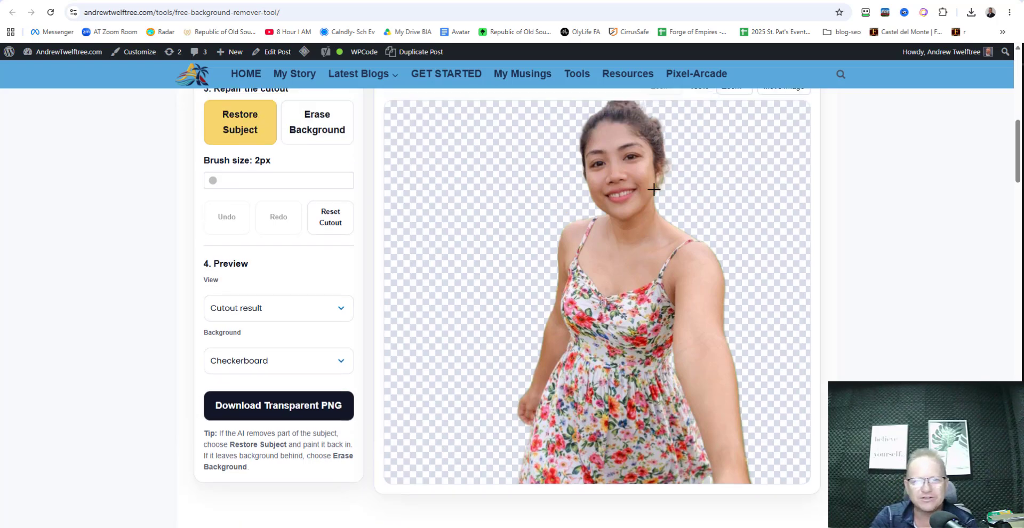
pyautogui.click(575, 80)
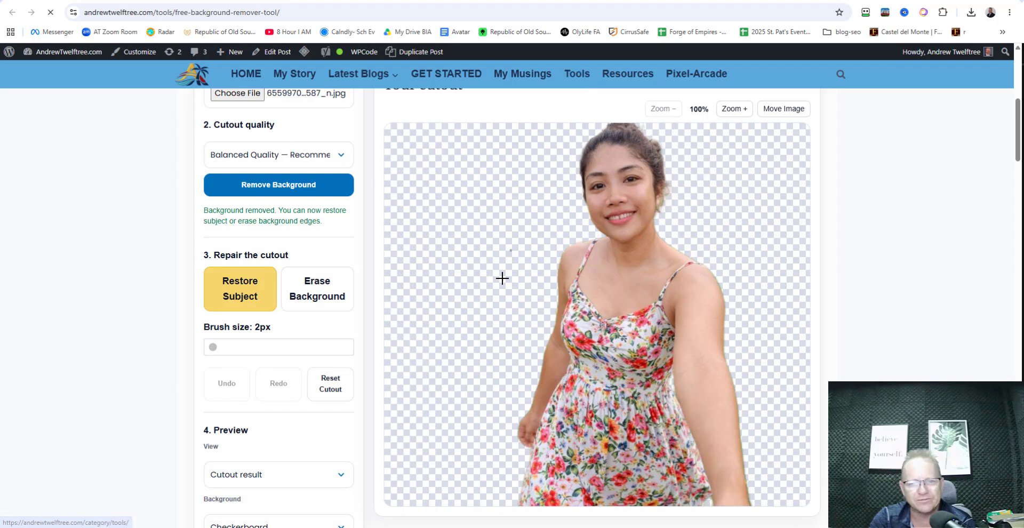
# Look through the free online tools listed on the Tools page, from the QR code generator down to the internal linking tool.
pyautogui.scroll(-5, 489, 357)
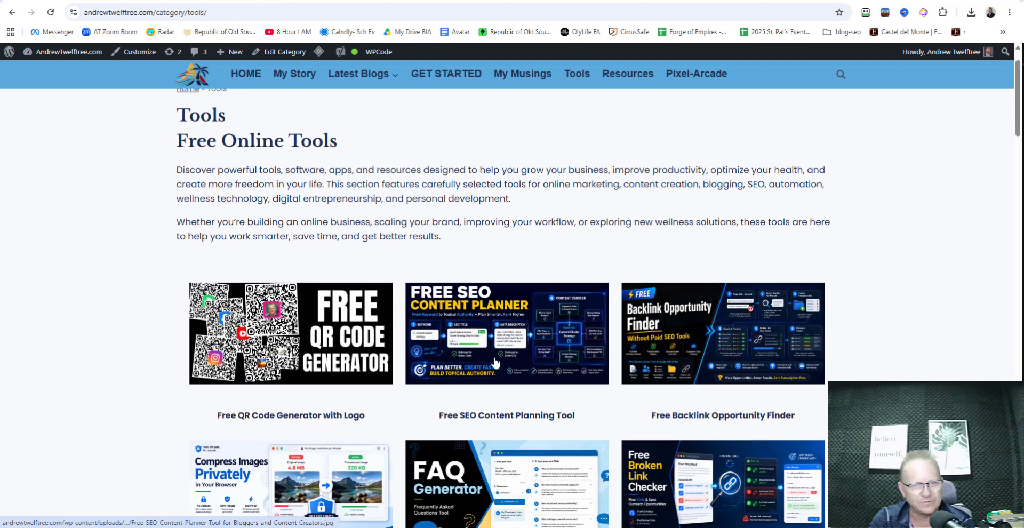
pyautogui.scroll(-2, 486, 361)
pyautogui.scroll(4, 566, 171)
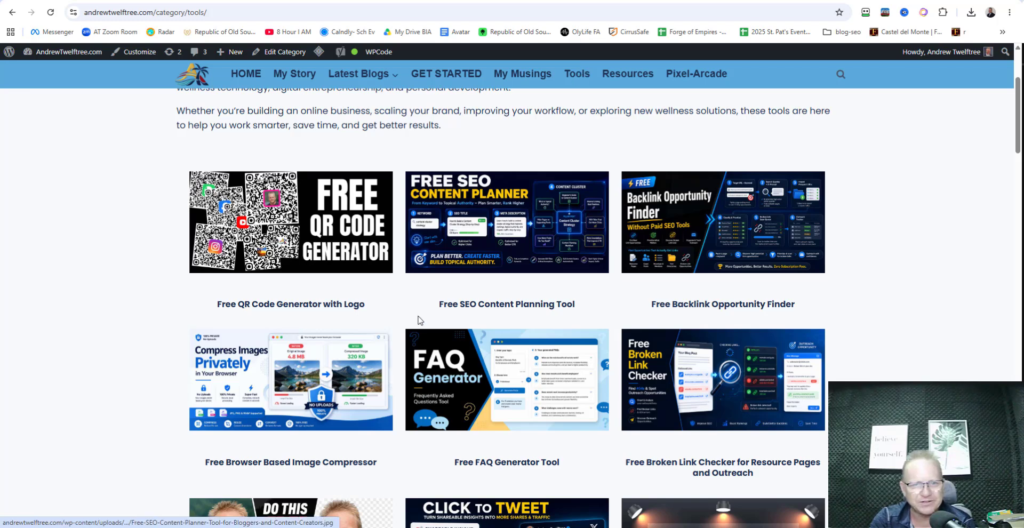
pyautogui.scroll(-1, 401, 336)
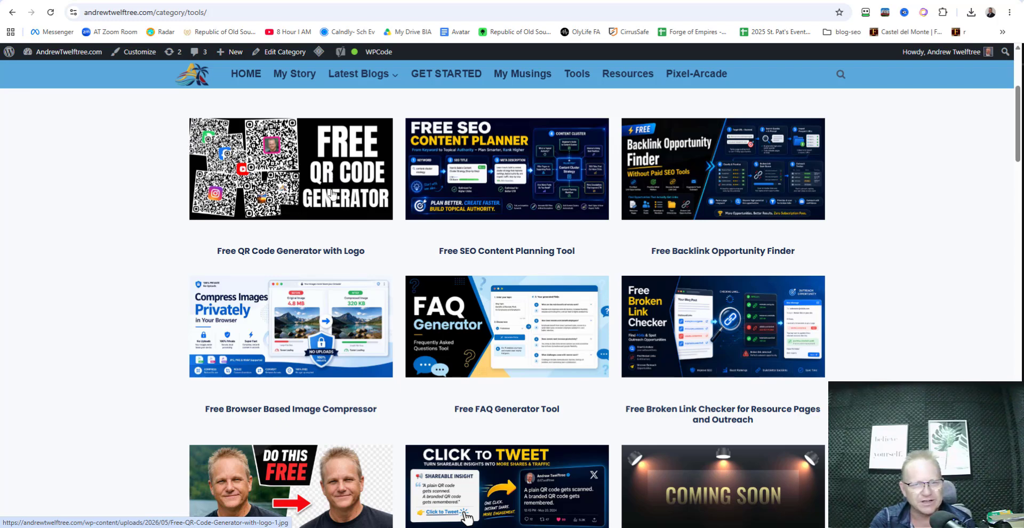
pyautogui.scroll(-1, 332, 194)
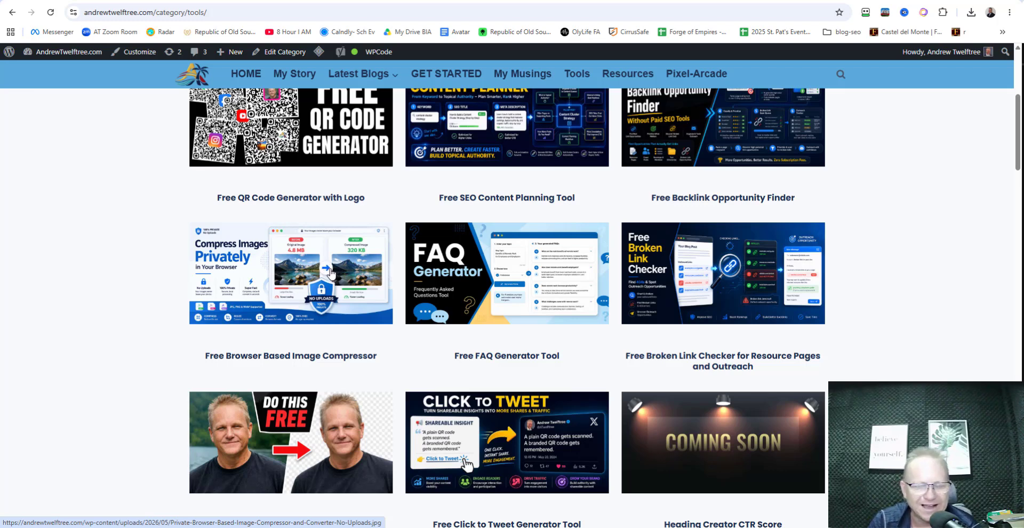
pyautogui.scroll(-2, 325, 265)
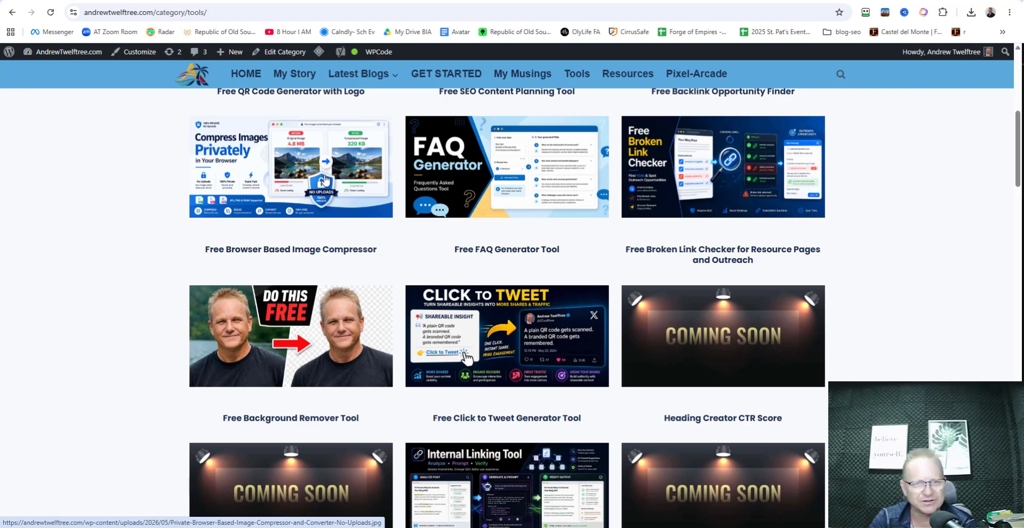
pyautogui.scroll(1, 328, 190)
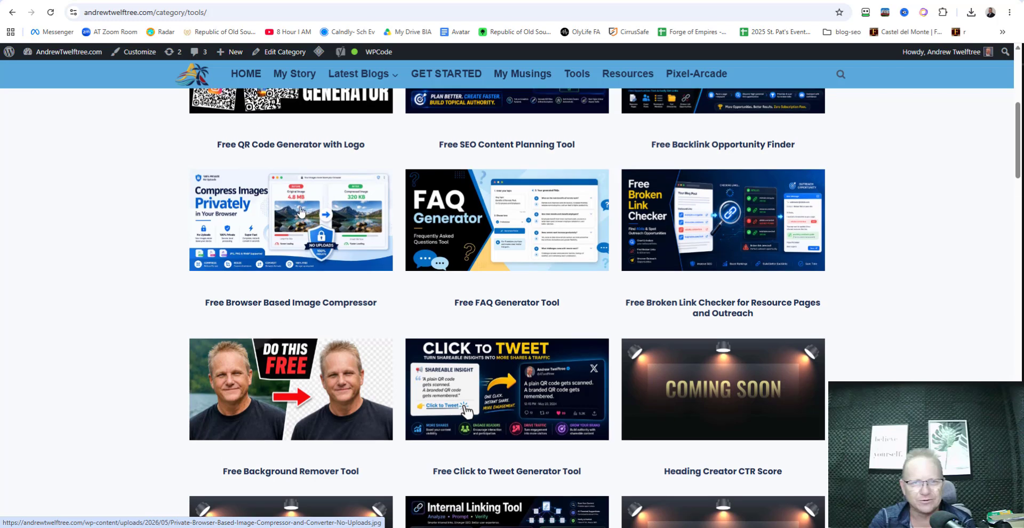
pyautogui.scroll(-1, 558, 246)
pyautogui.scroll(3, 558, 246)
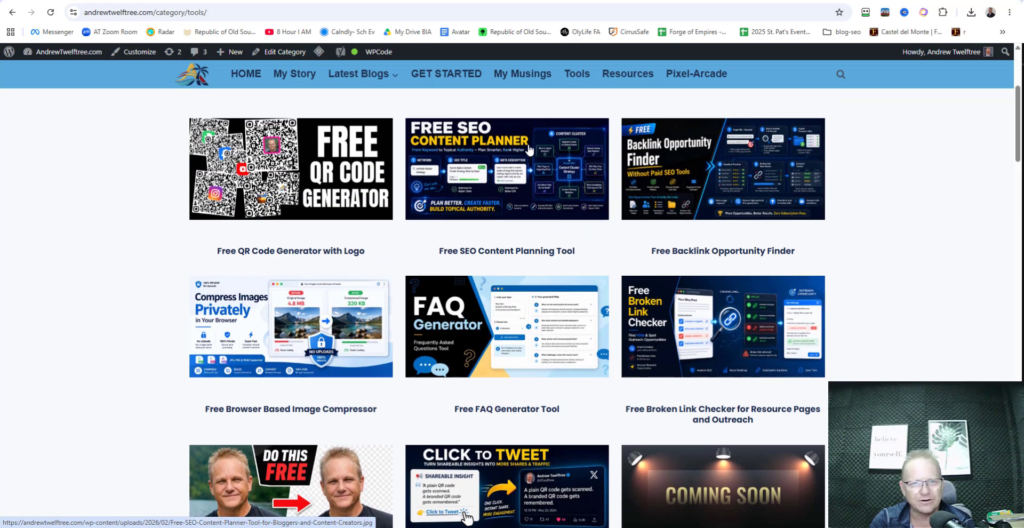
pyautogui.scroll(-3, 528, 149)
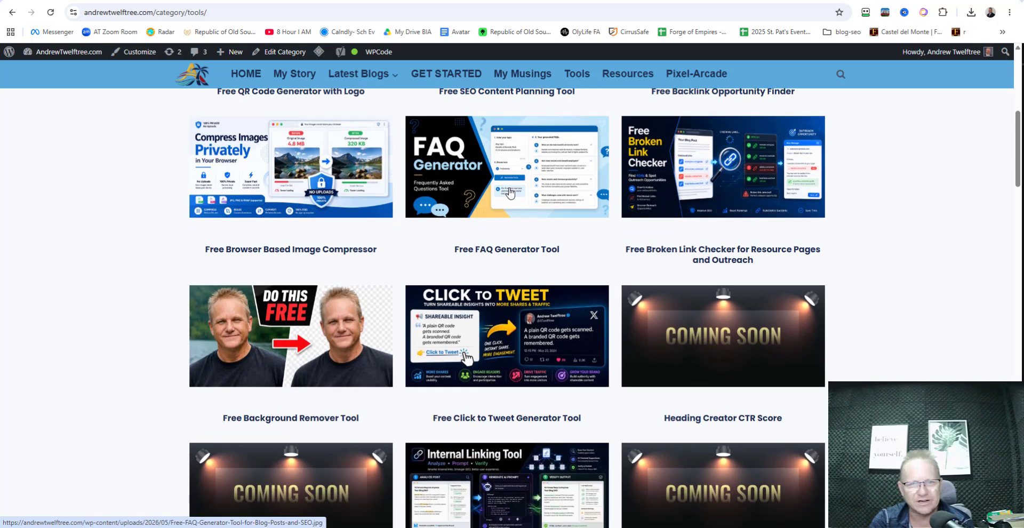
pyautogui.scroll(-3, 500, 328)
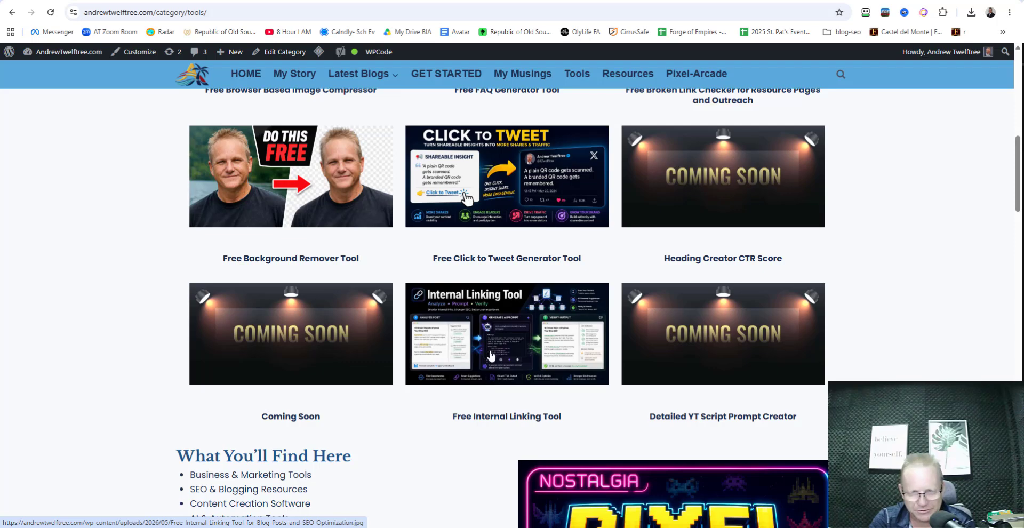
# Review the tool listings again, highlight the title Detailed YT Script Prompt Creator, and return to the first rows of tools.
pyautogui.scroll(6, 563, 289)
pyautogui.scroll(2, 566, 289)
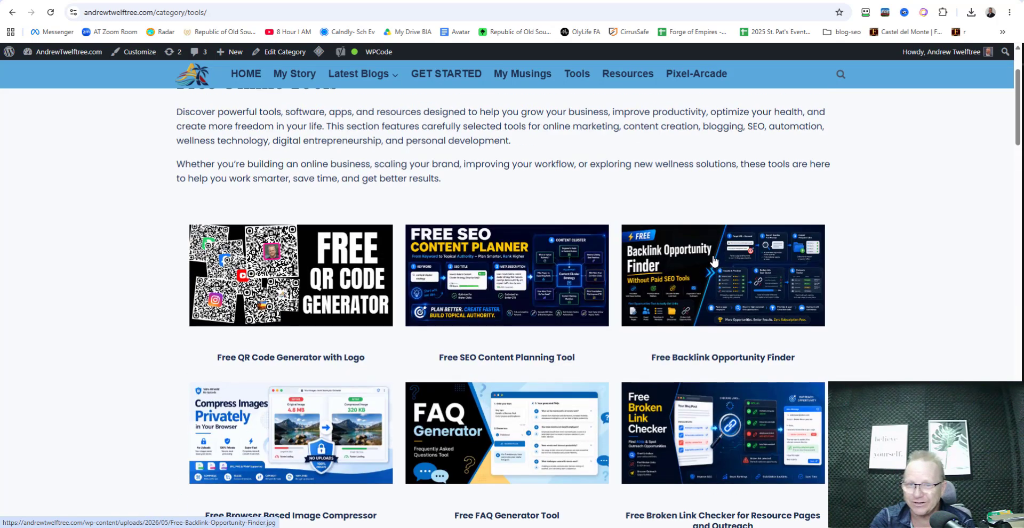
pyautogui.scroll(-6, 705, 261)
pyautogui.scroll(-2, 709, 293)
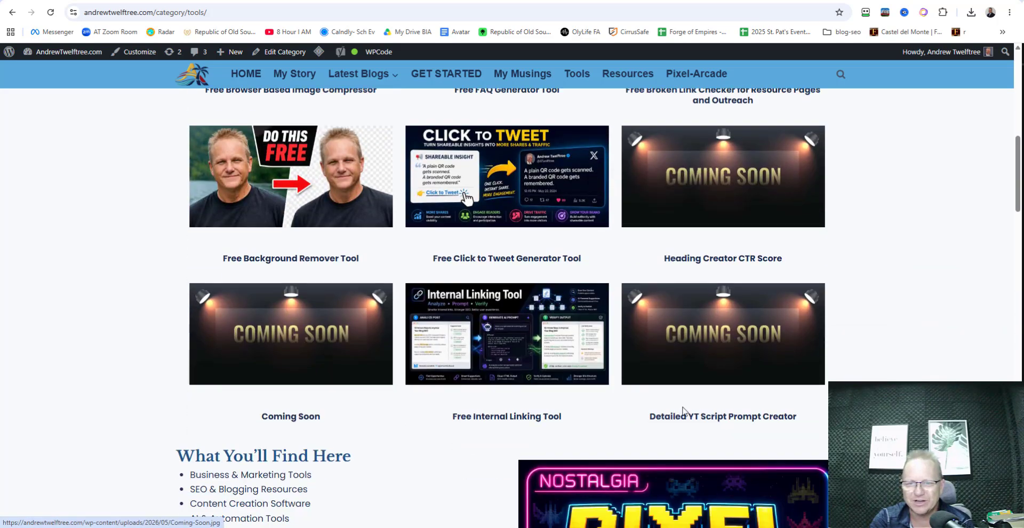
pyautogui.moveTo(652, 417); pyautogui.dragTo(798, 425)
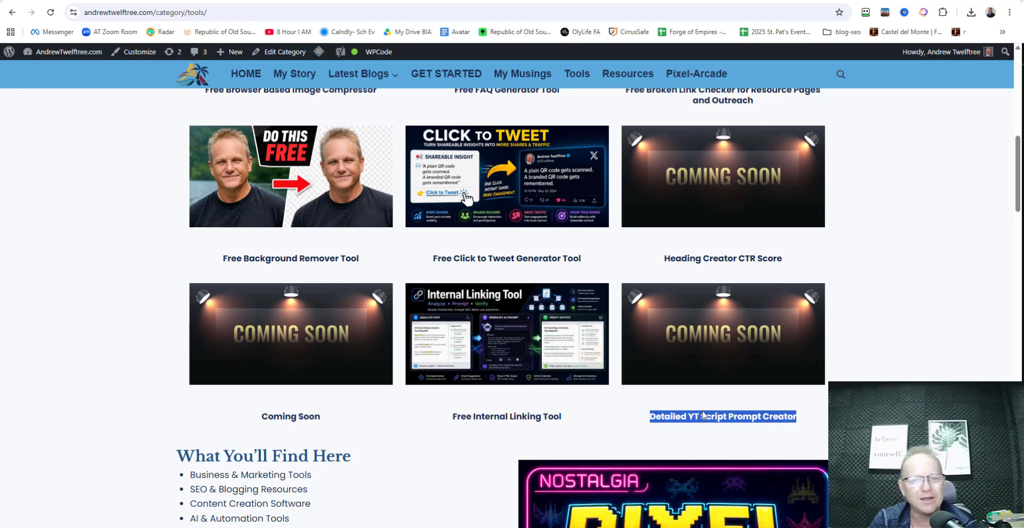
pyautogui.scroll(10, 702, 415)
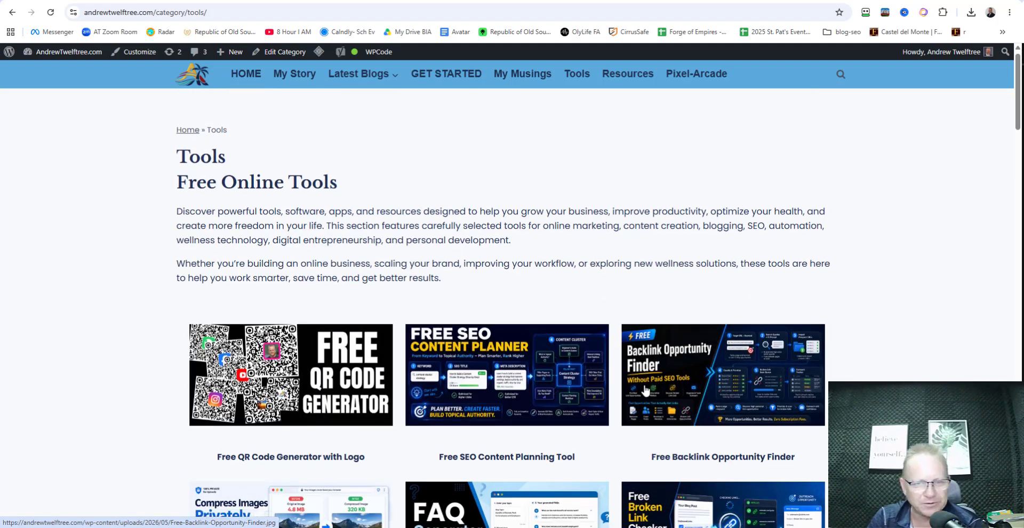
pyautogui.scroll(-1, 624, 393)
pyautogui.scroll(-3, 617, 403)
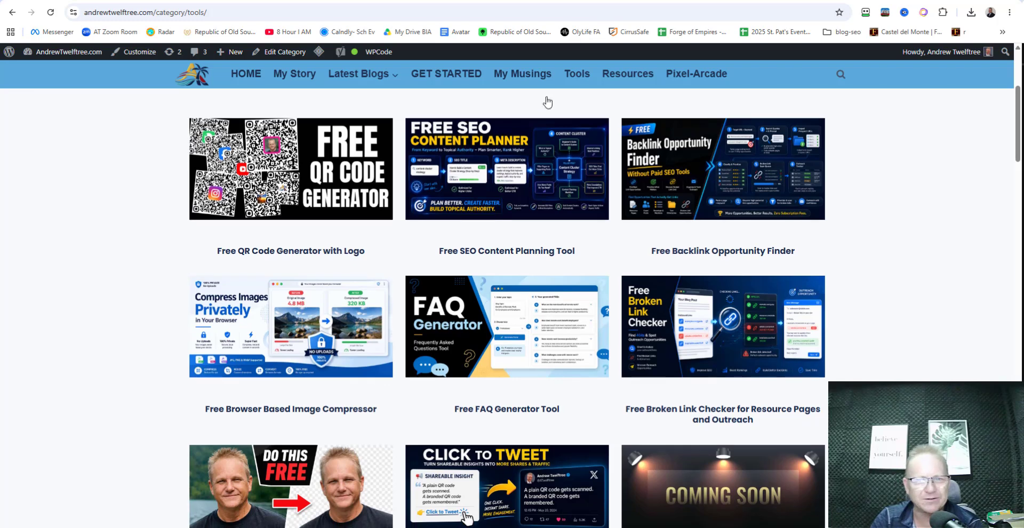